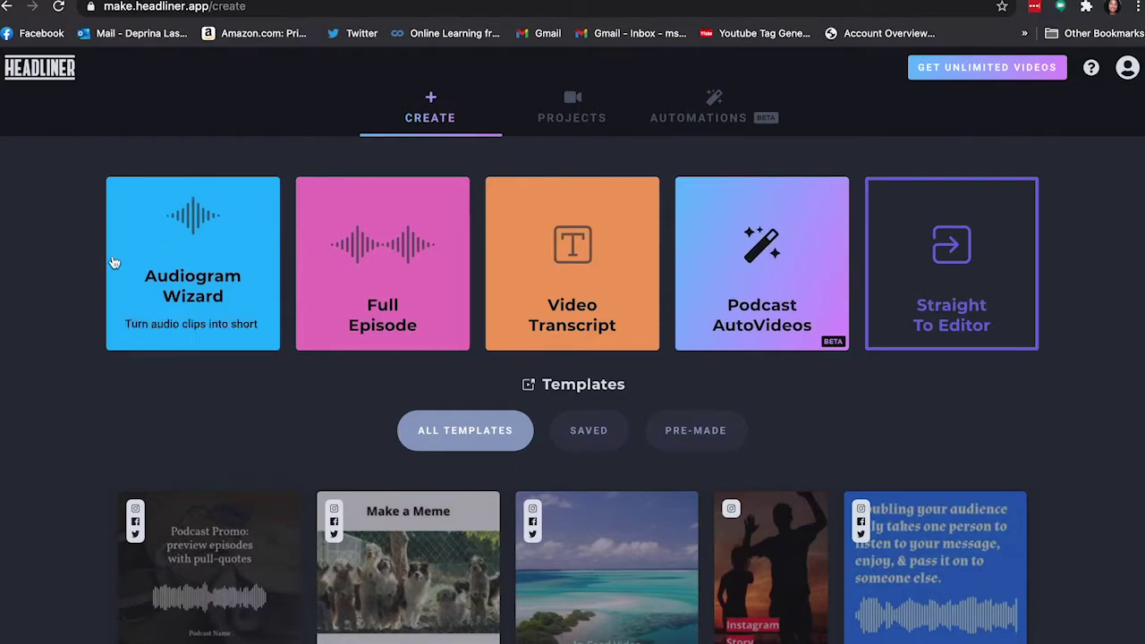
# Step: Start a new audiogram in the Audiogram Wizard and choose a podcast as the audio source
pyautogui.click(189, 259)
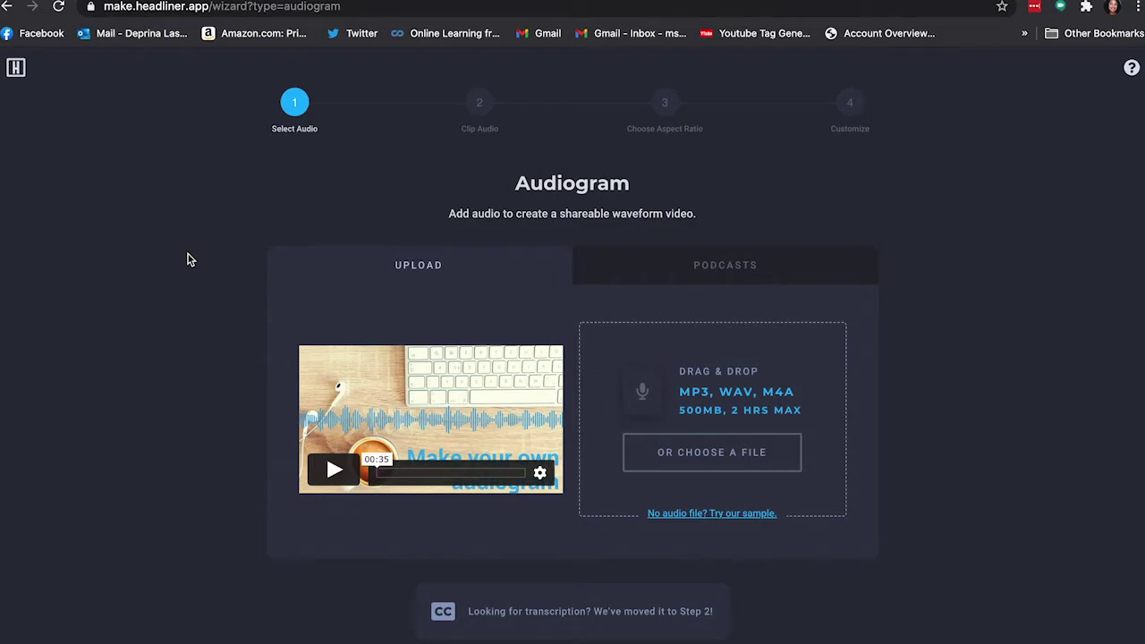
pyautogui.click(730, 284)
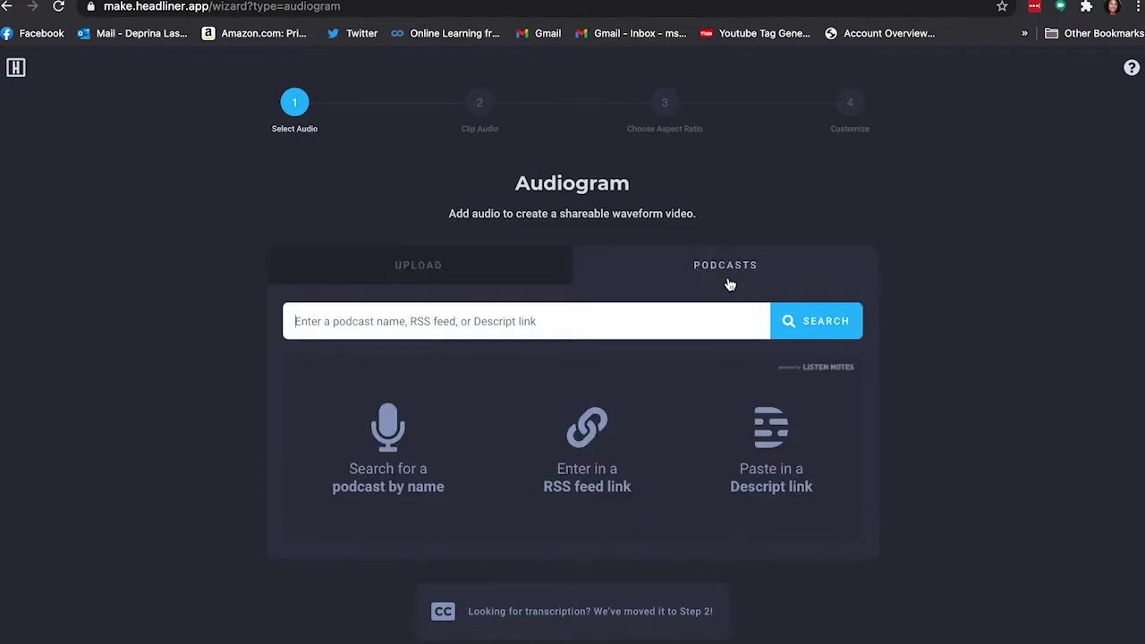
pyautogui.click(618, 320)
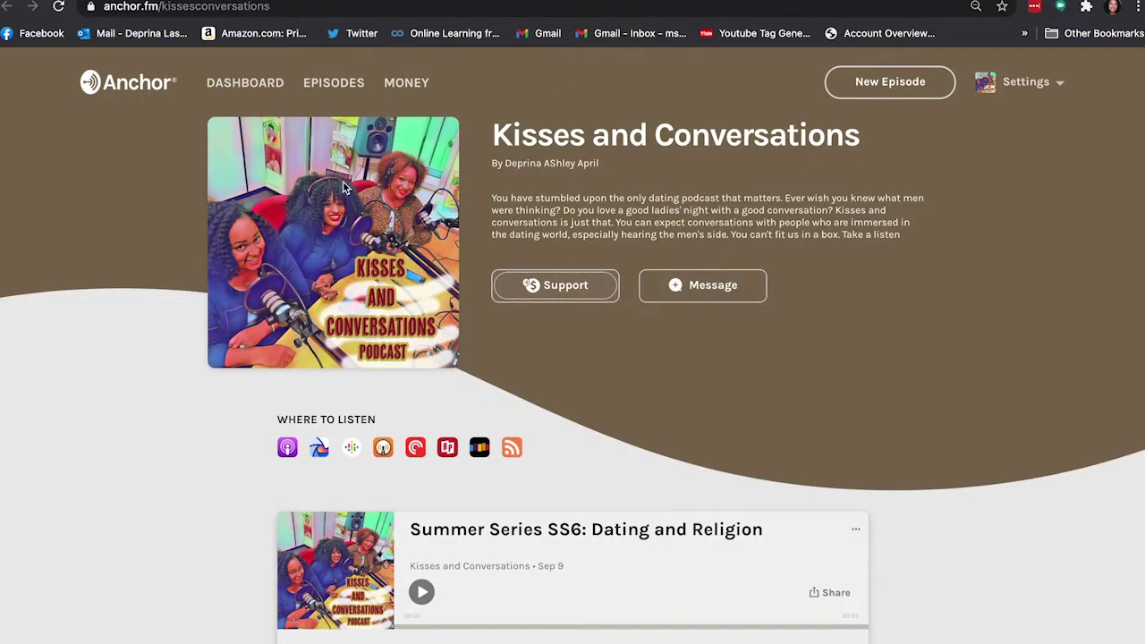
# Step: Copy the share link of "Summer Series SS6: Dating and Religion" from the Anchor page and search for it in Headliner's podcast search
pyautogui.click(837, 592)
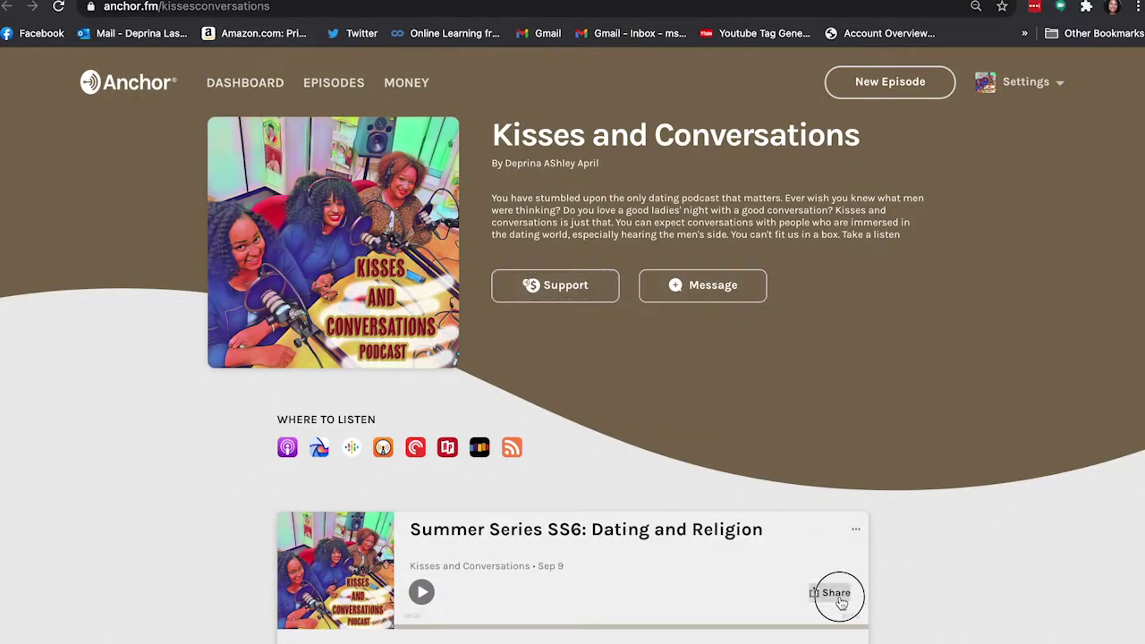
pyautogui.click(507, 565)
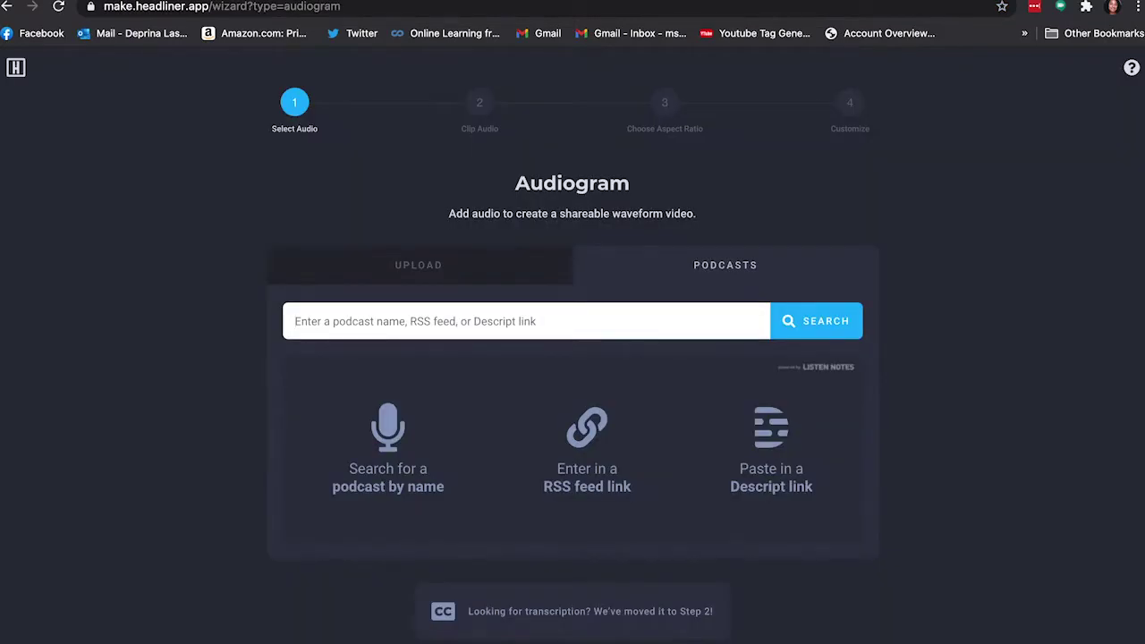
pyautogui.click(309, 321)
pyautogui.write('https://anchor.fm/kissesconversations/episodes/Summer-Series-SS6-Dating-and-Religion-ejcom')
pyautogui.click(794, 324)
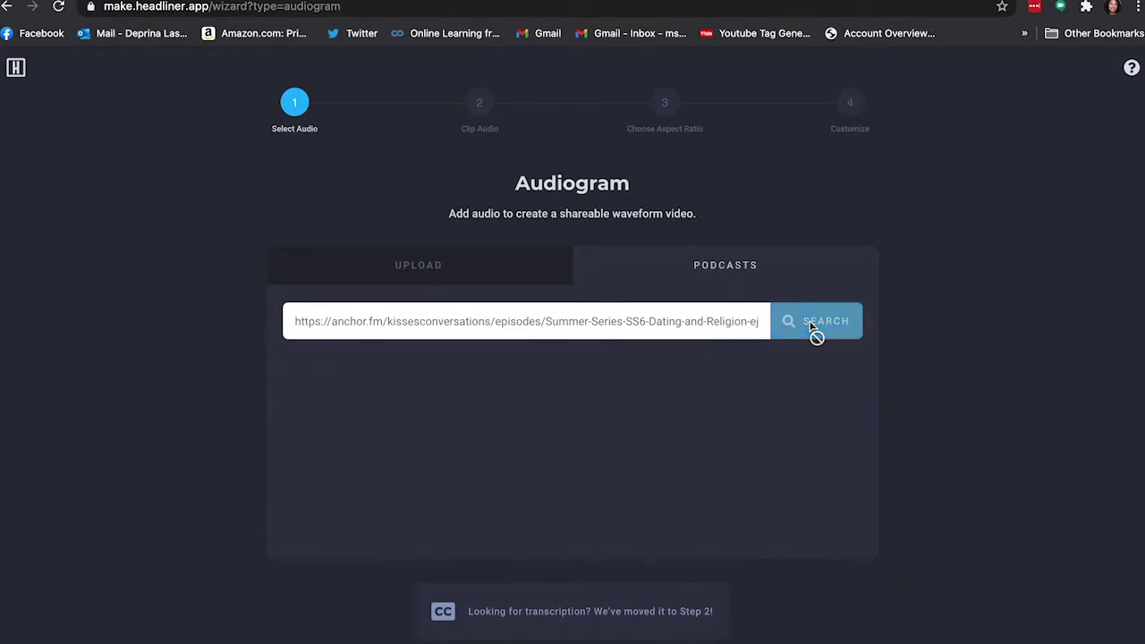
# Step: Pick the Kisses and Conversations podcast, state that you help create or promote it, and set it as the default
pyautogui.click(445, 403)
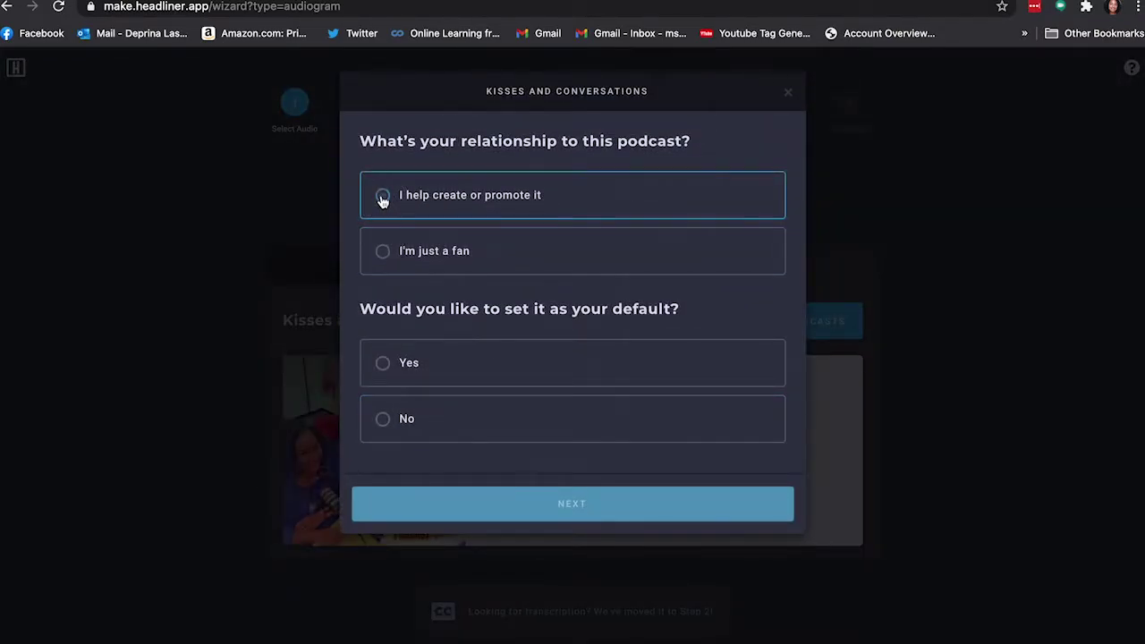
pyautogui.click(383, 365)
pyautogui.click(591, 519)
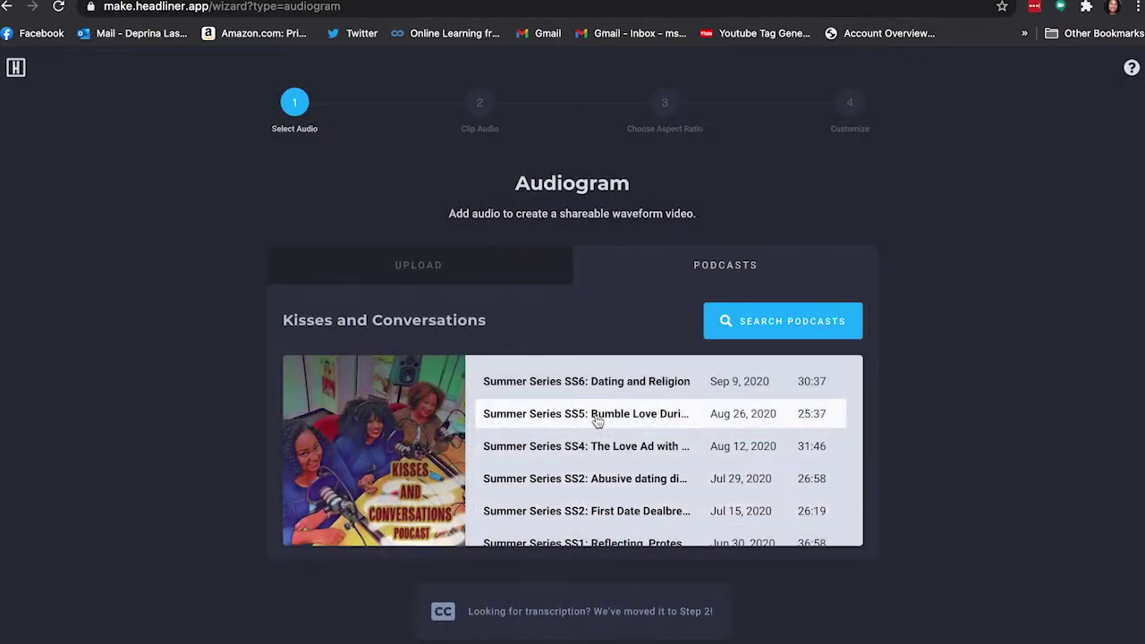
# Step: Choose the episode "Summer Series SS6: Dating and Religion" and move the one-minute clip selection to start at 018:26.763
pyautogui.click(598, 380)
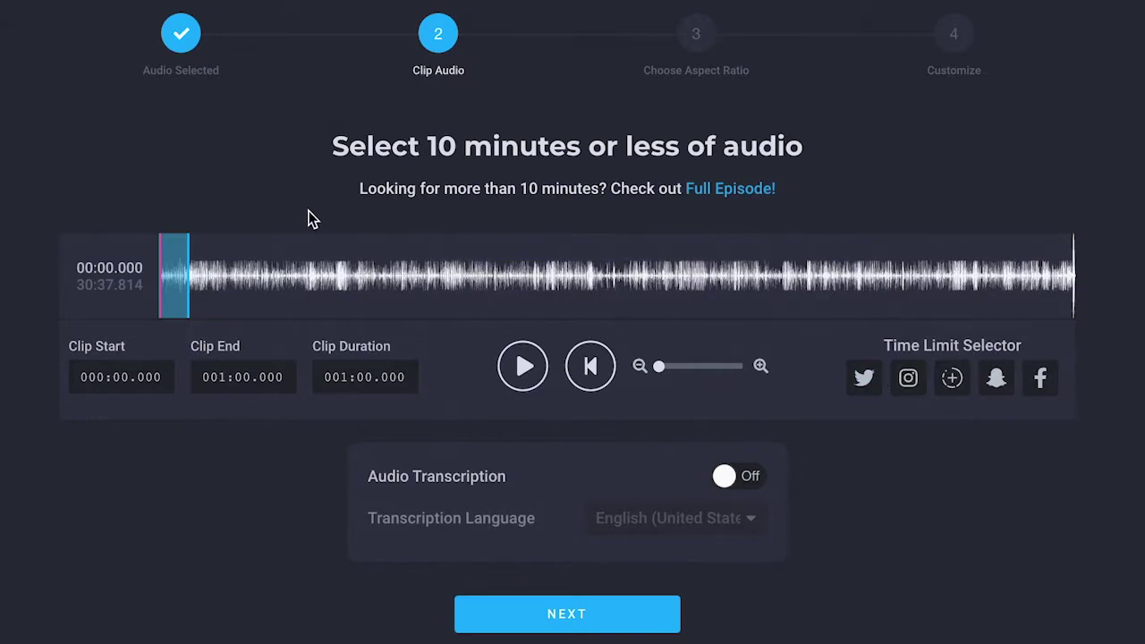
pyautogui.moveTo(178, 268); pyautogui.dragTo(726, 302)
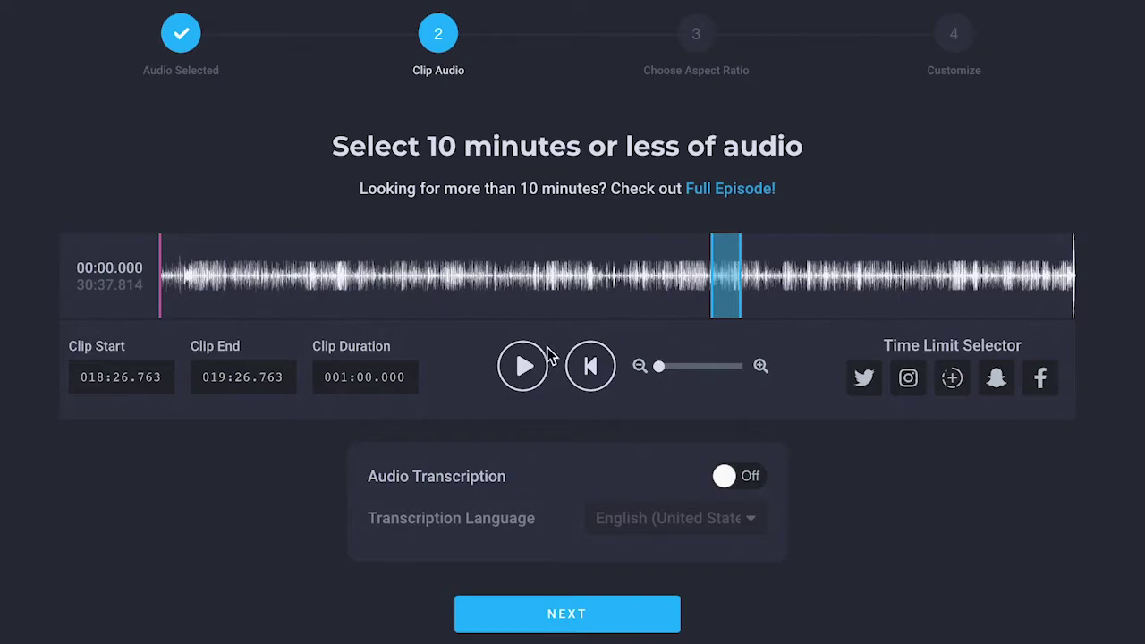
# Step: Play back the audio and listen to the beginning of the selected clip
pyautogui.click(528, 372)
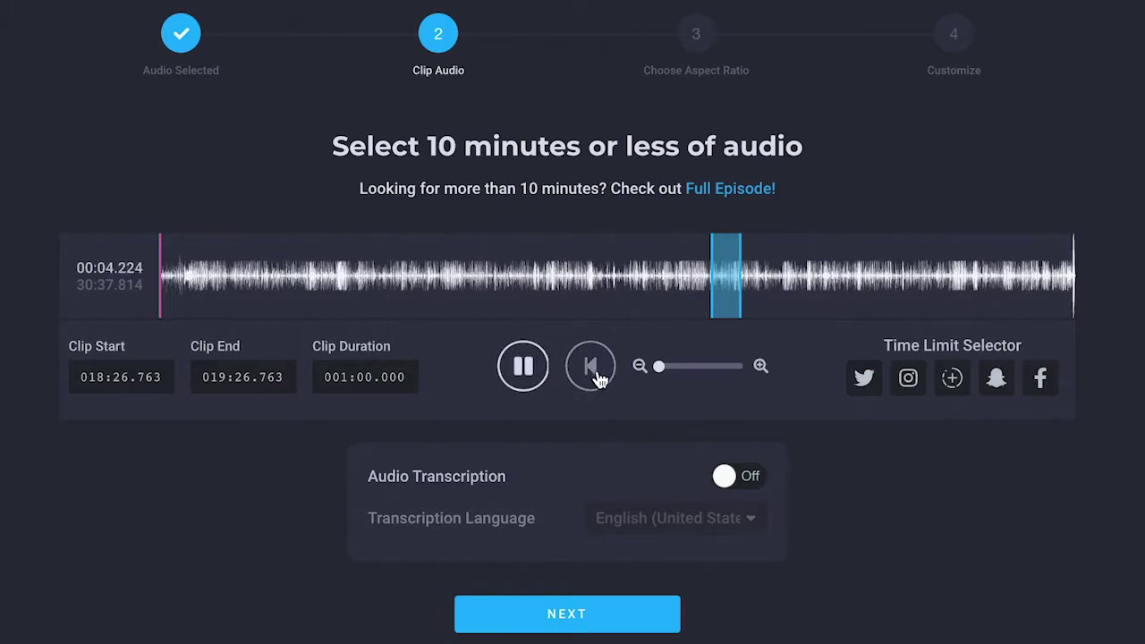
pyautogui.click(524, 369)
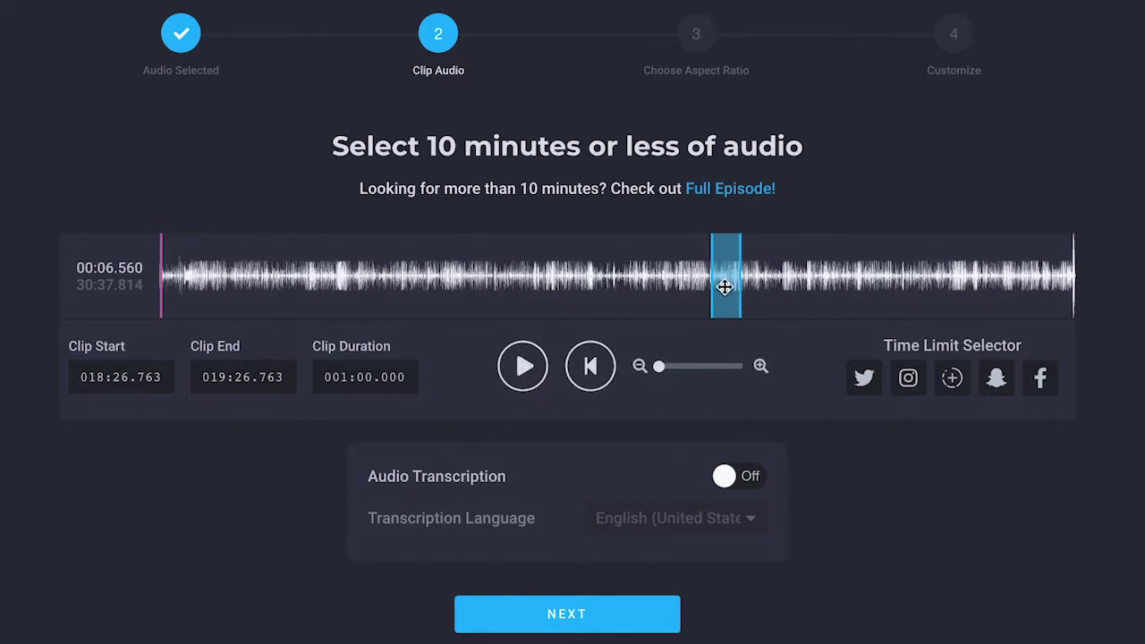
pyautogui.click(591, 369)
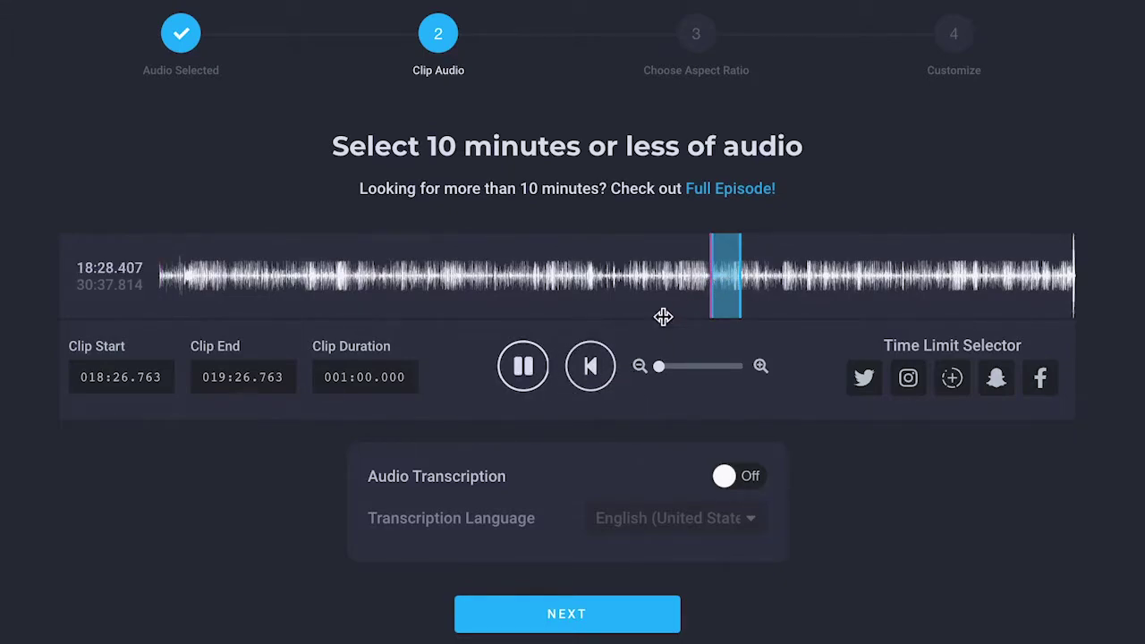
pyautogui.click(530, 376)
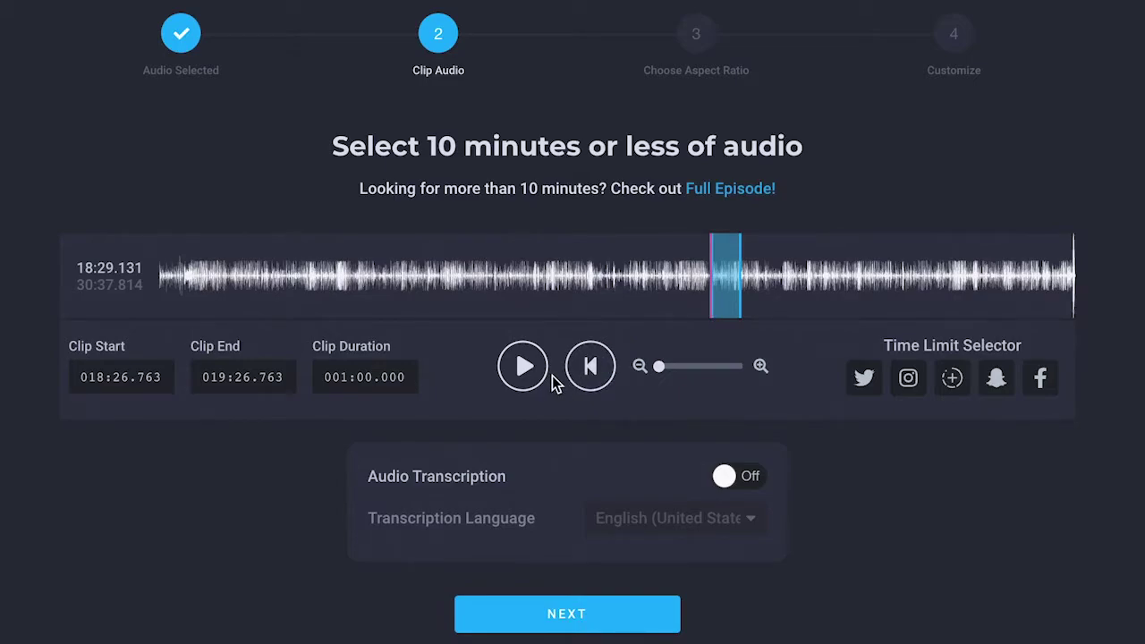
pyautogui.click(527, 375)
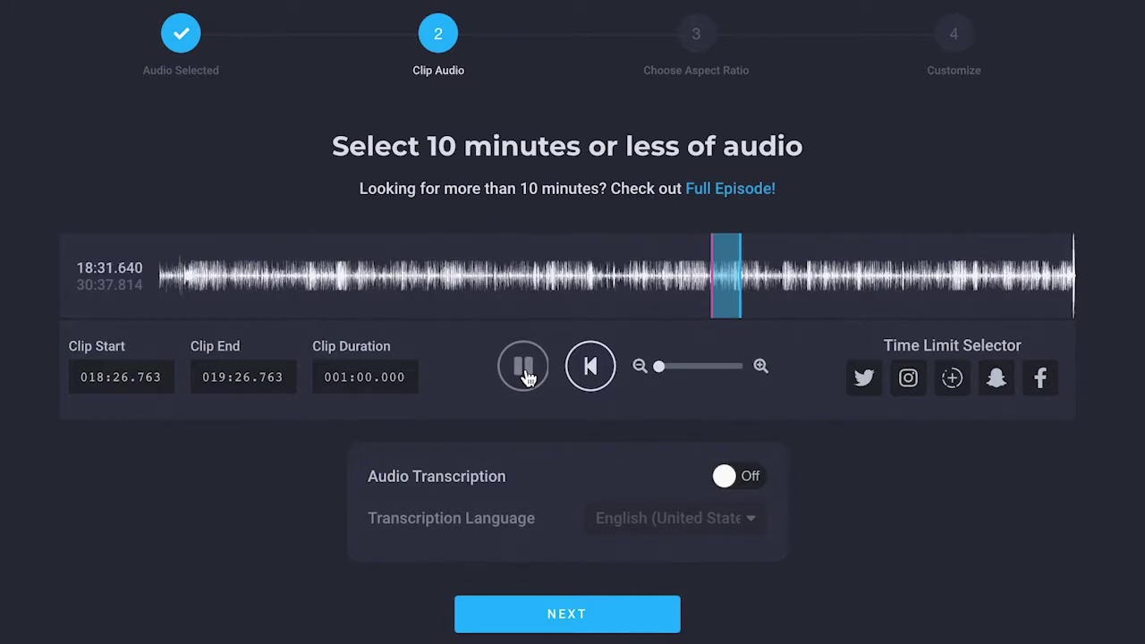
pyautogui.click(527, 377)
# Step: Accept the clip with audio transcription off and choose the Square aspect ratio for the audiogram
pyautogui.click(555, 626)
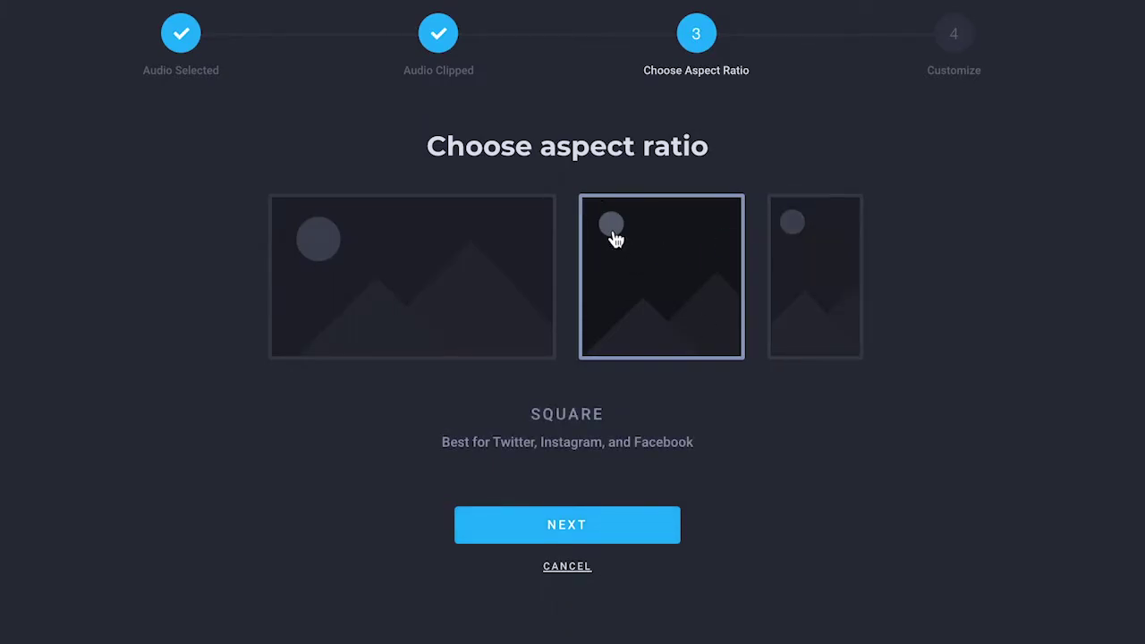
pyautogui.click(556, 526)
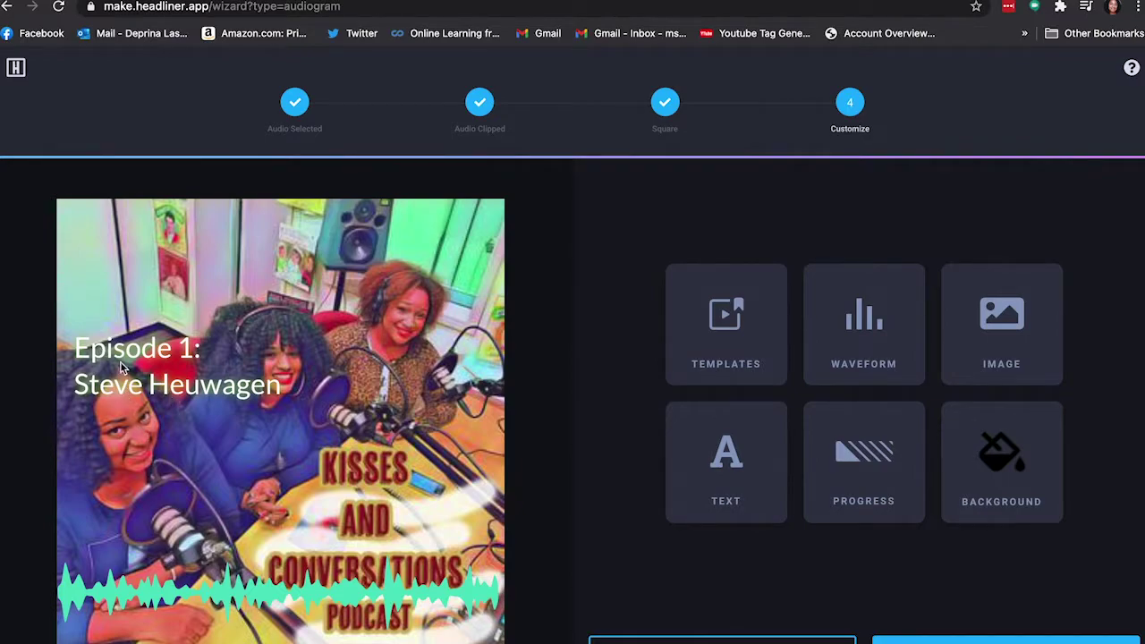
# Step: Replace the audiogram's image with KandClaugh.jpg from the Pictures folder inside "Kiss convo podcast" on the PrinaDean drive
pyautogui.click(999, 317)
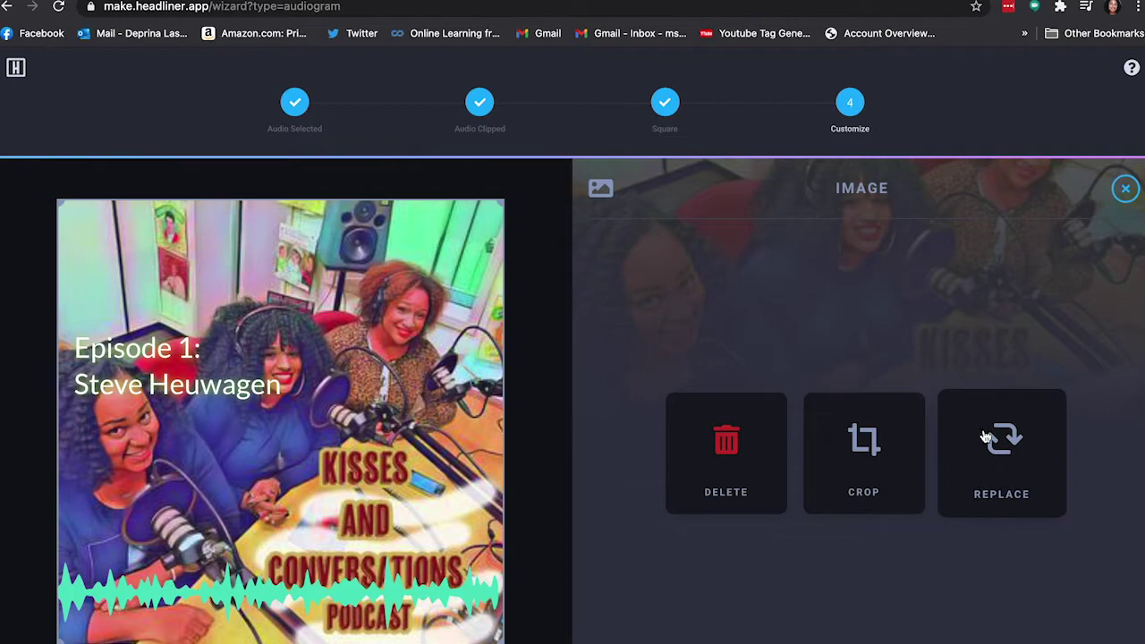
pyautogui.click(984, 436)
pyautogui.click(134, 328)
pyautogui.click(133, 425)
pyautogui.click(935, 258)
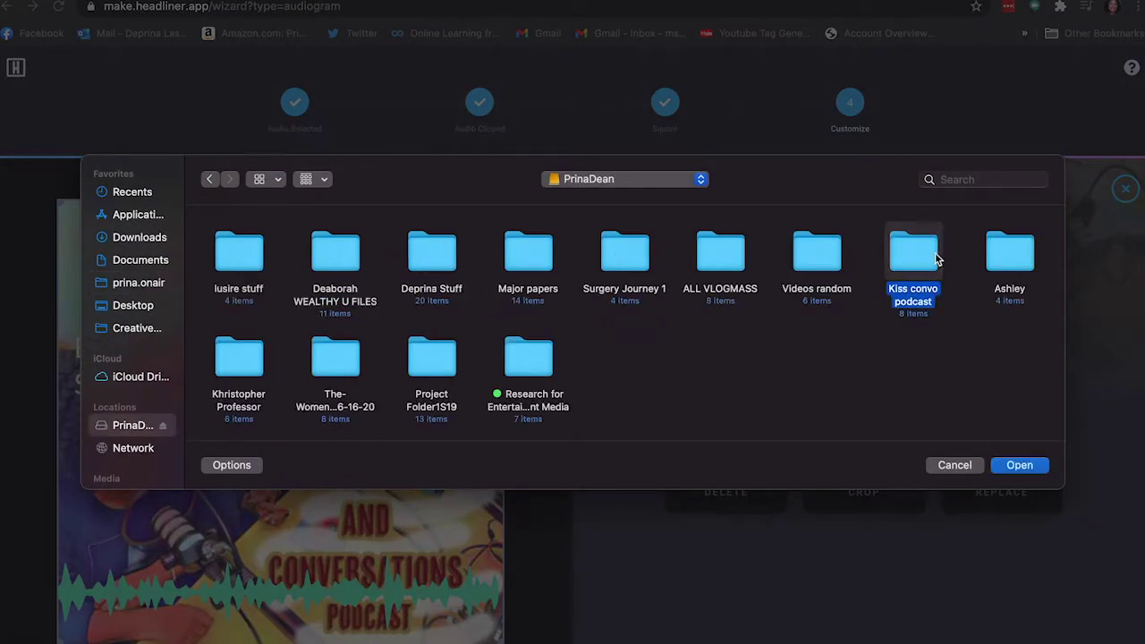
pyautogui.doubleClick(935, 258)
pyautogui.doubleClick(239, 250)
pyautogui.click(209, 179)
pyautogui.click(317, 248)
pyautogui.doubleClick(317, 248)
pyautogui.click(721, 251)
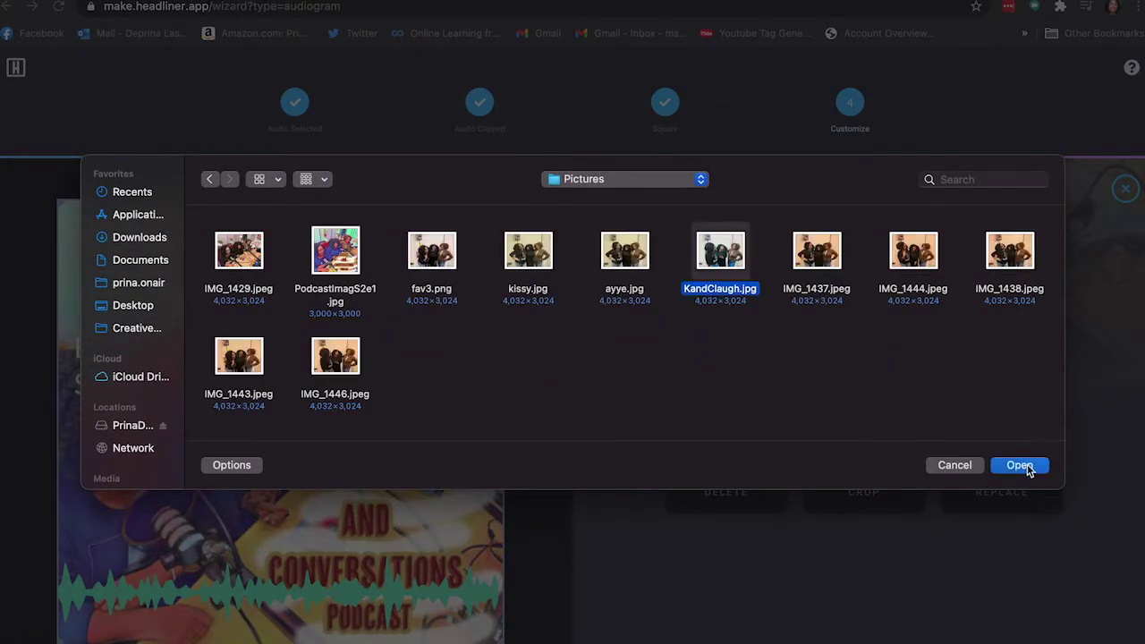
pyautogui.click(1023, 464)
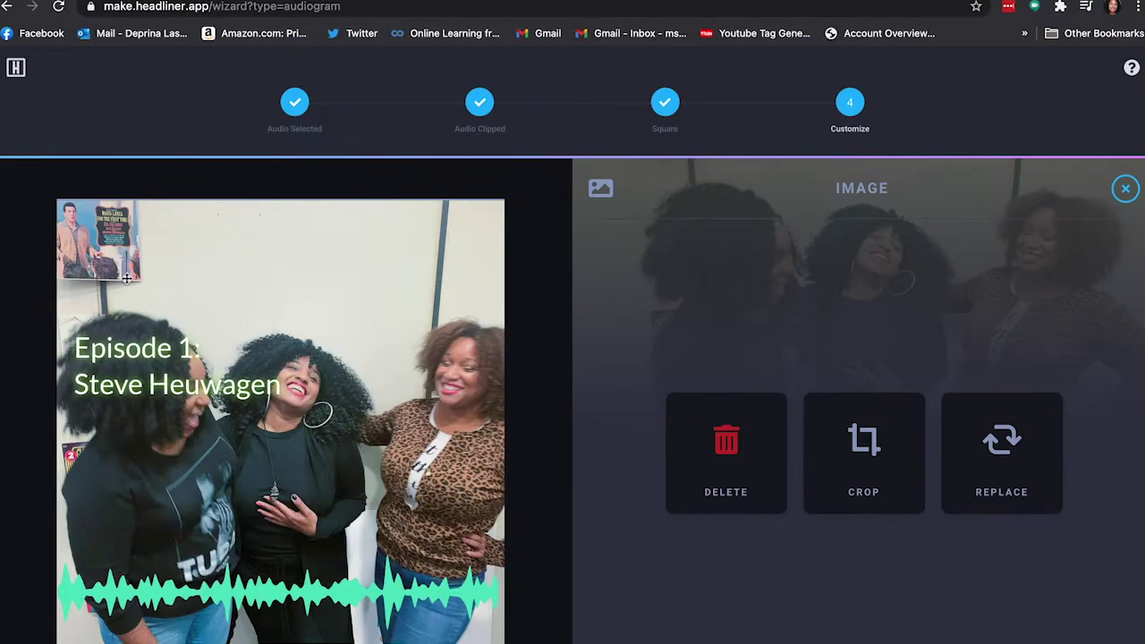
pyautogui.click(1125, 188)
# Step: Give the waveform the thin-bar style and colour it red (RGB 208, 2, 27)
pyautogui.click(858, 336)
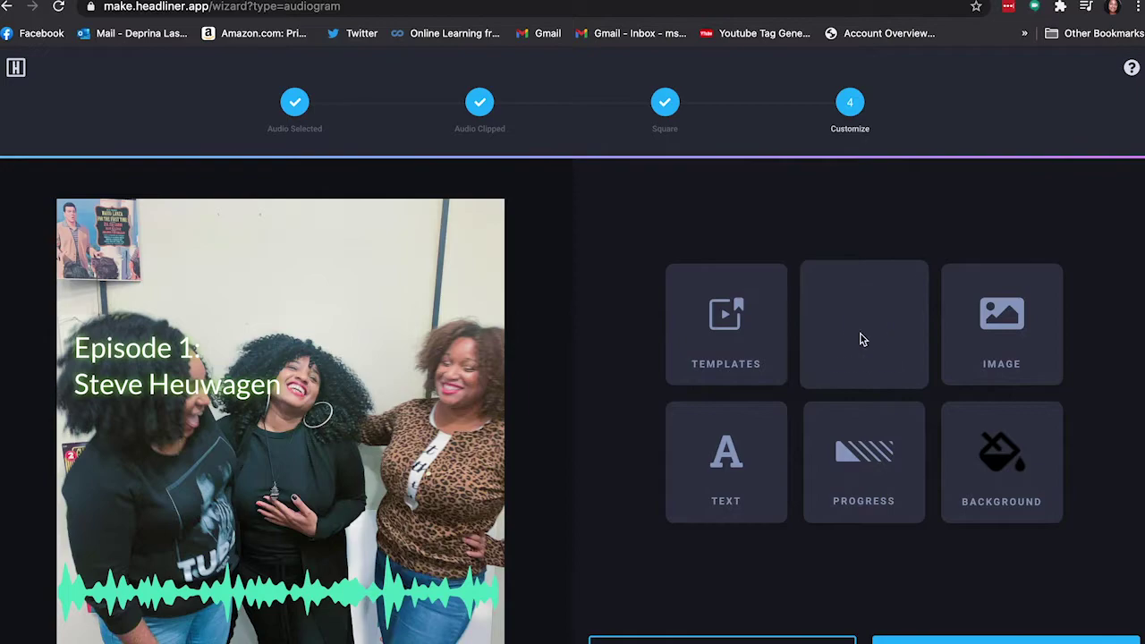
pyautogui.click(866, 396)
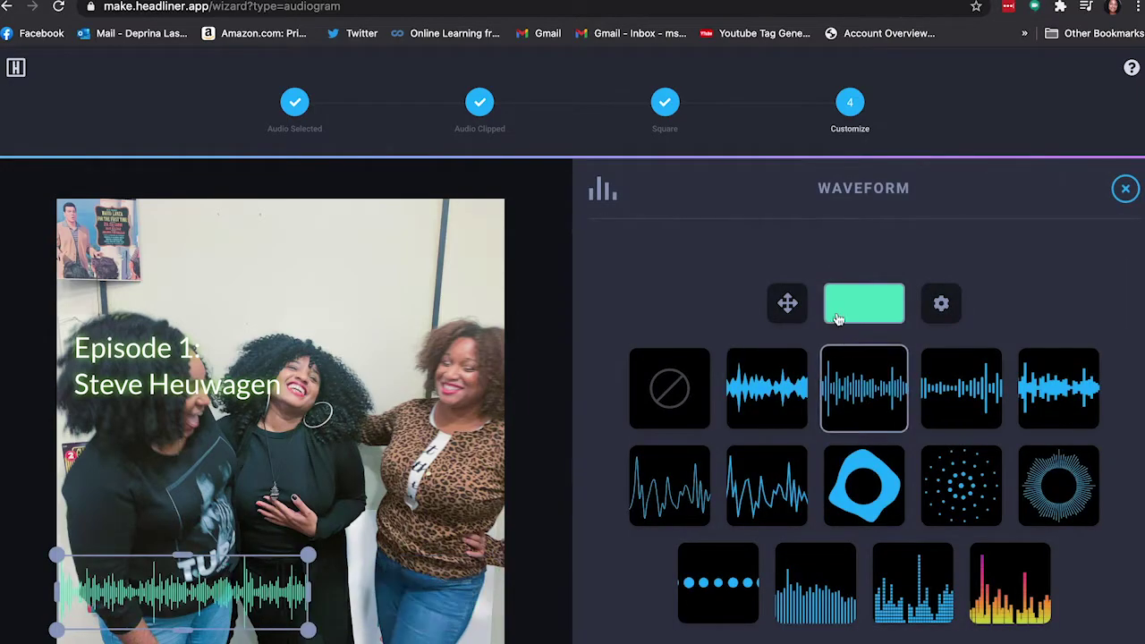
pyautogui.click(883, 306)
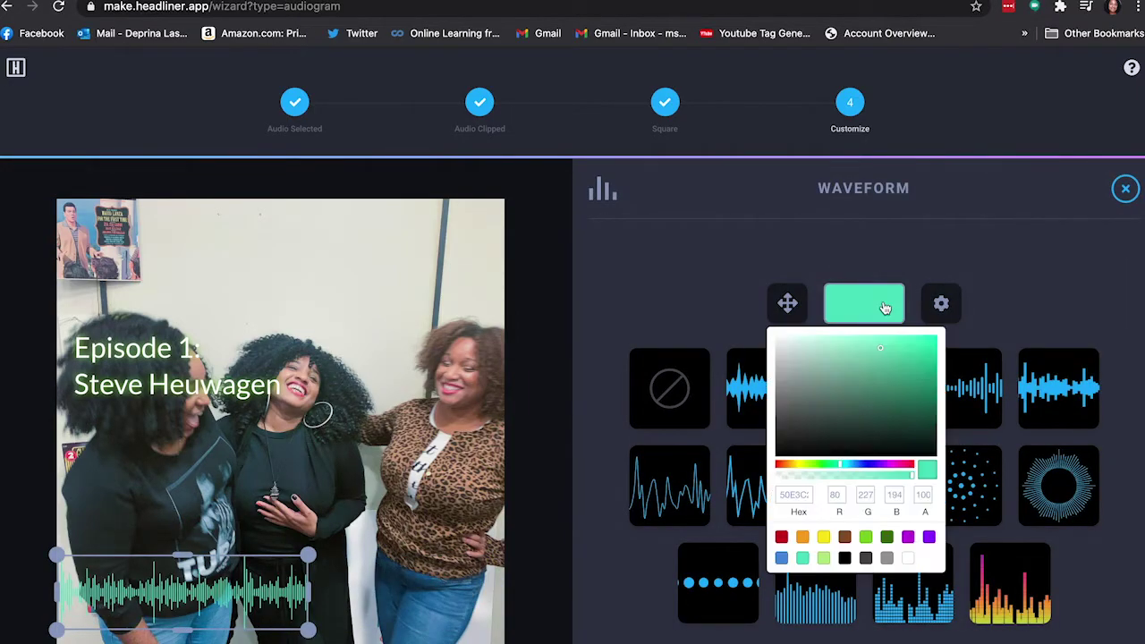
pyautogui.click(911, 464)
pyautogui.click(926, 396)
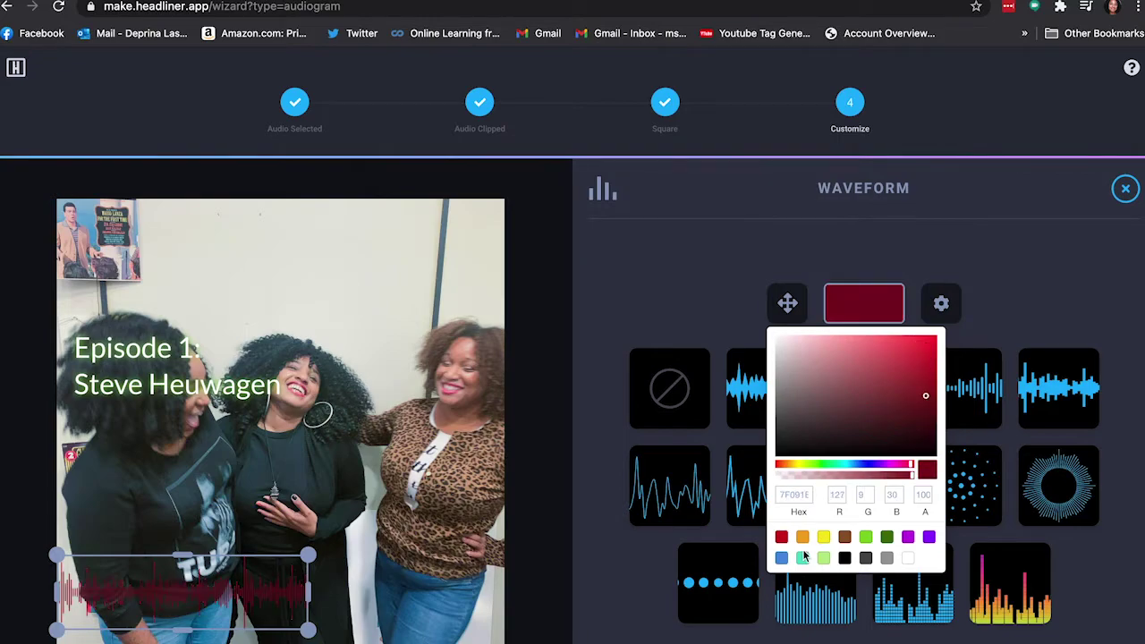
pyautogui.click(782, 536)
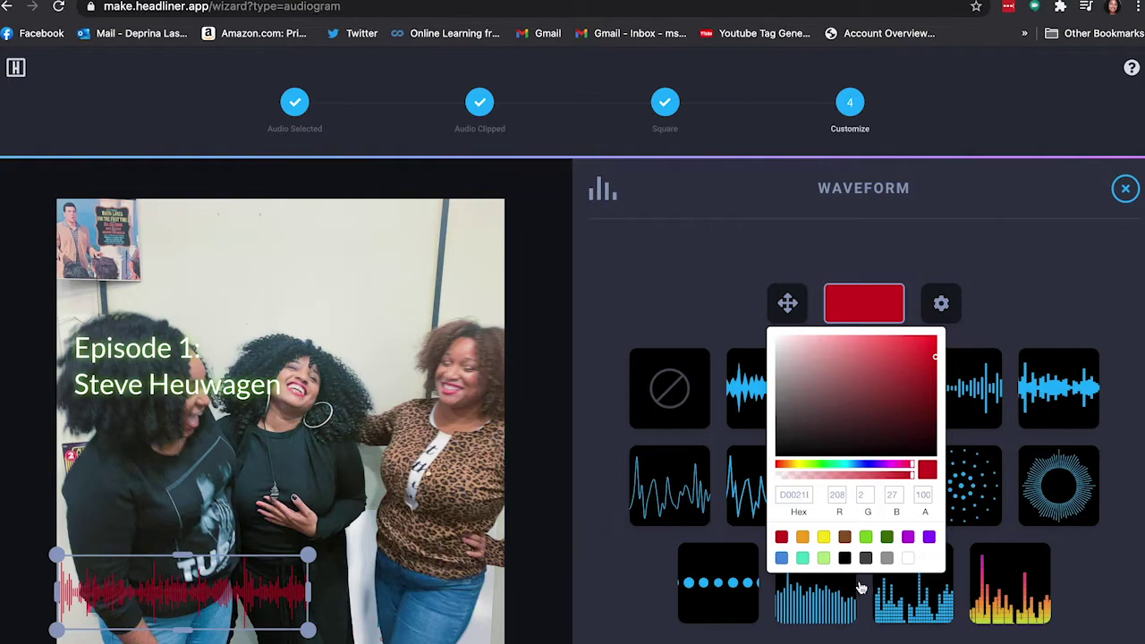
pyautogui.click(782, 560)
pyautogui.click(781, 536)
pyautogui.click(1038, 264)
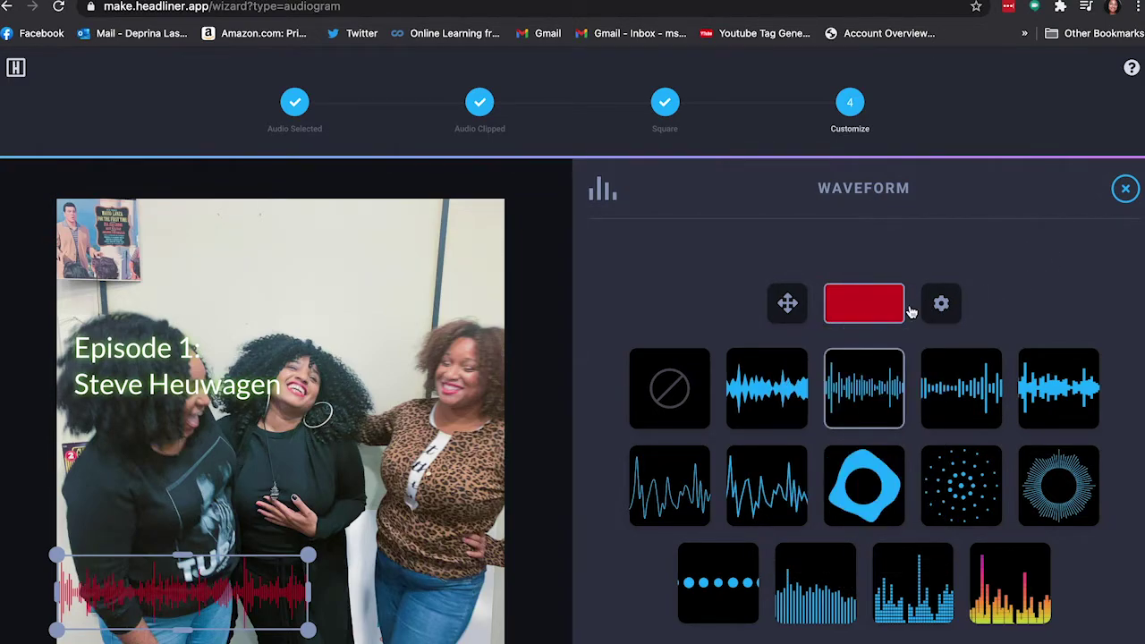
# Step: Try the waveform at full image width and in several other styles, settling on the solid blob ring style
pyautogui.moveTo(306, 590); pyautogui.dragTo(519, 588)
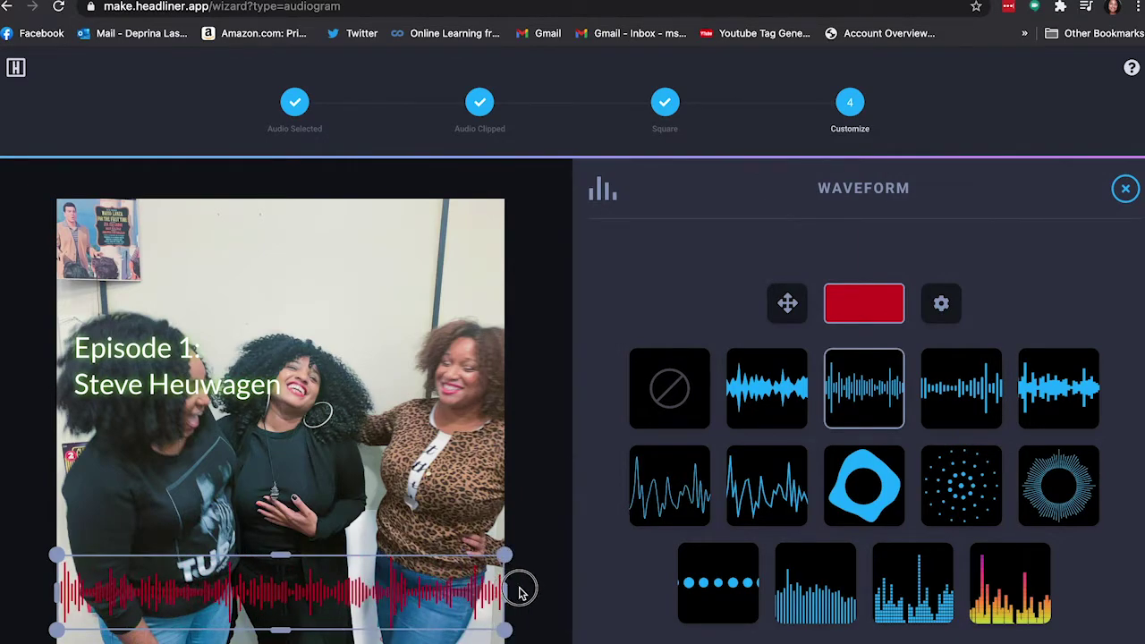
pyautogui.click(762, 397)
pyautogui.click(968, 396)
pyautogui.click(1047, 388)
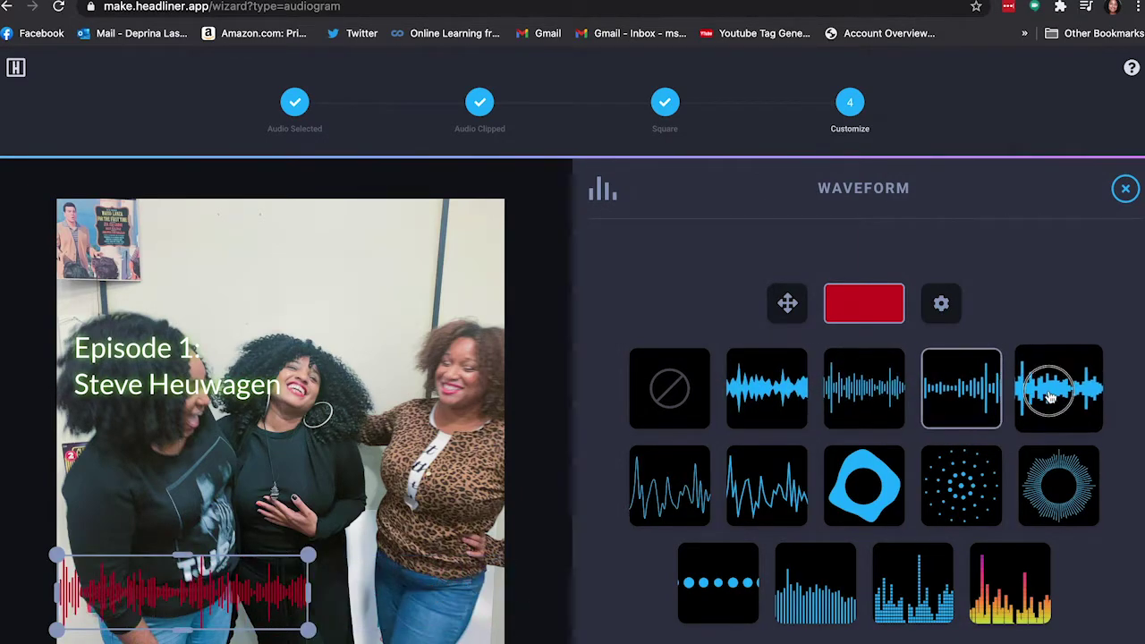
pyautogui.click(870, 497)
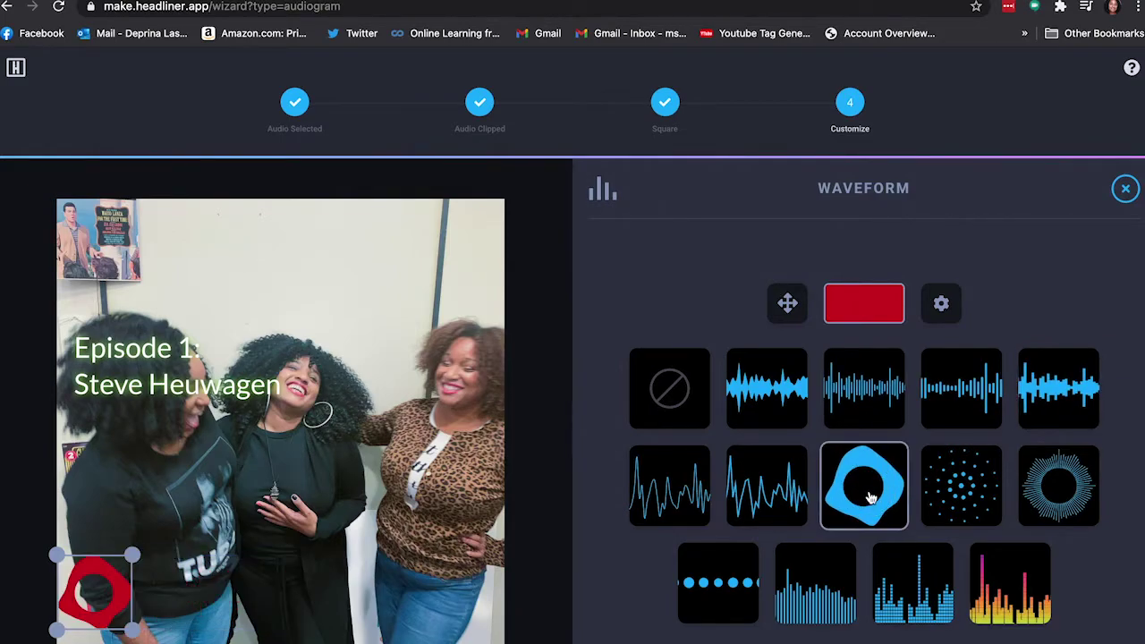
pyautogui.click(757, 508)
pyautogui.click(670, 503)
pyautogui.click(752, 501)
pyautogui.click(721, 590)
pyautogui.click(812, 586)
pyautogui.click(865, 508)
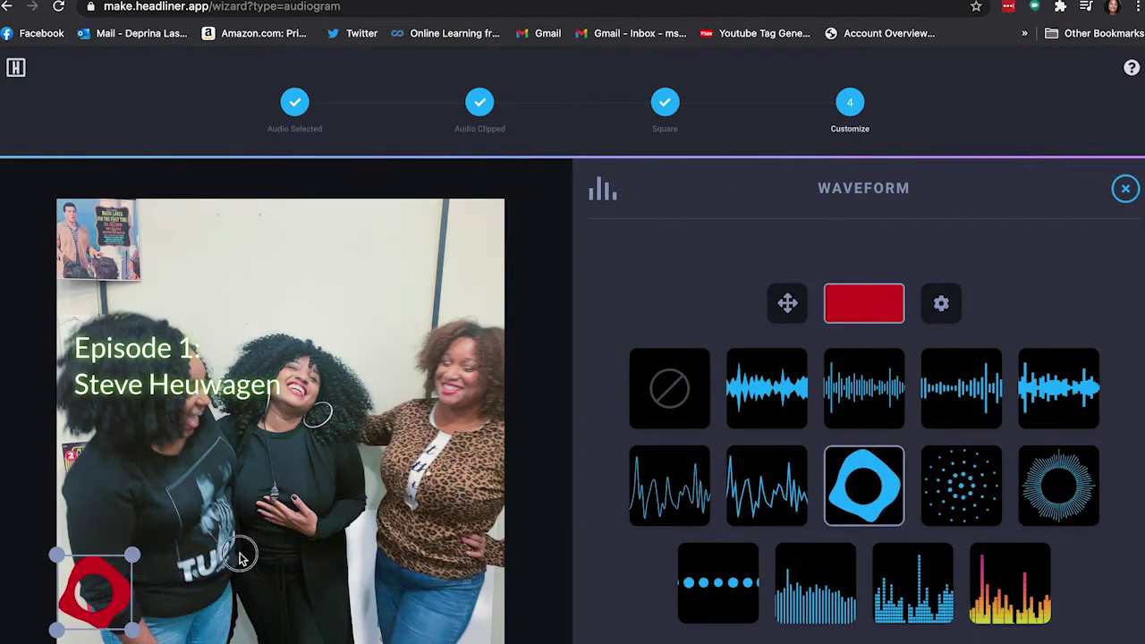
# Step: Enlarge the blob ring waveform and place it at the lower centre of the image
pyautogui.moveTo(229, 555); pyautogui.dragTo(306, 558)
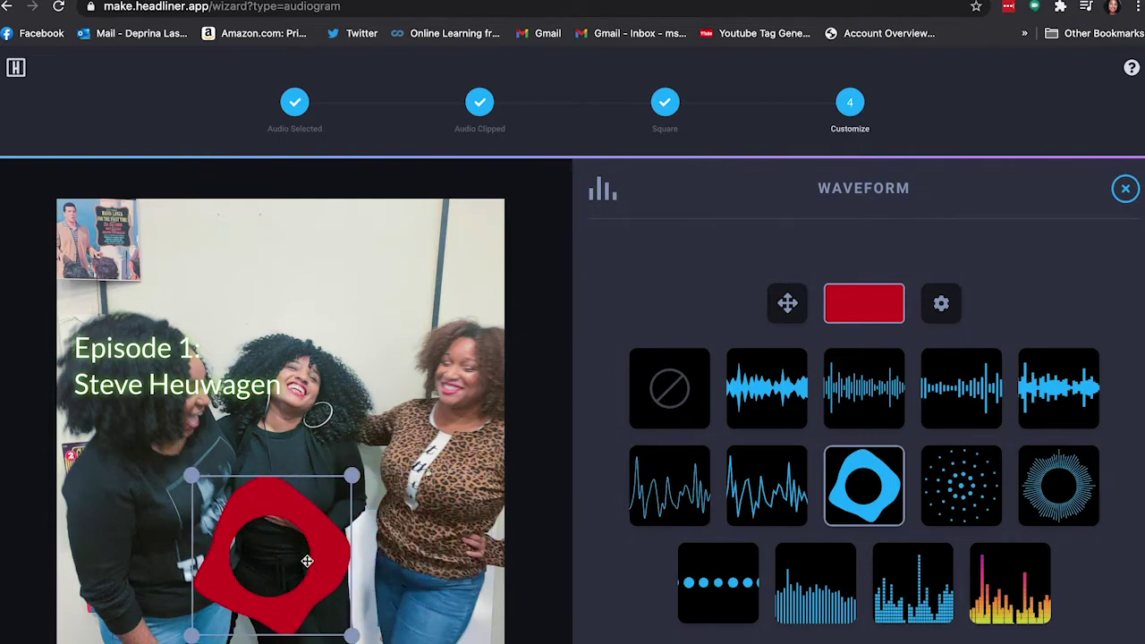
pyautogui.click(1128, 190)
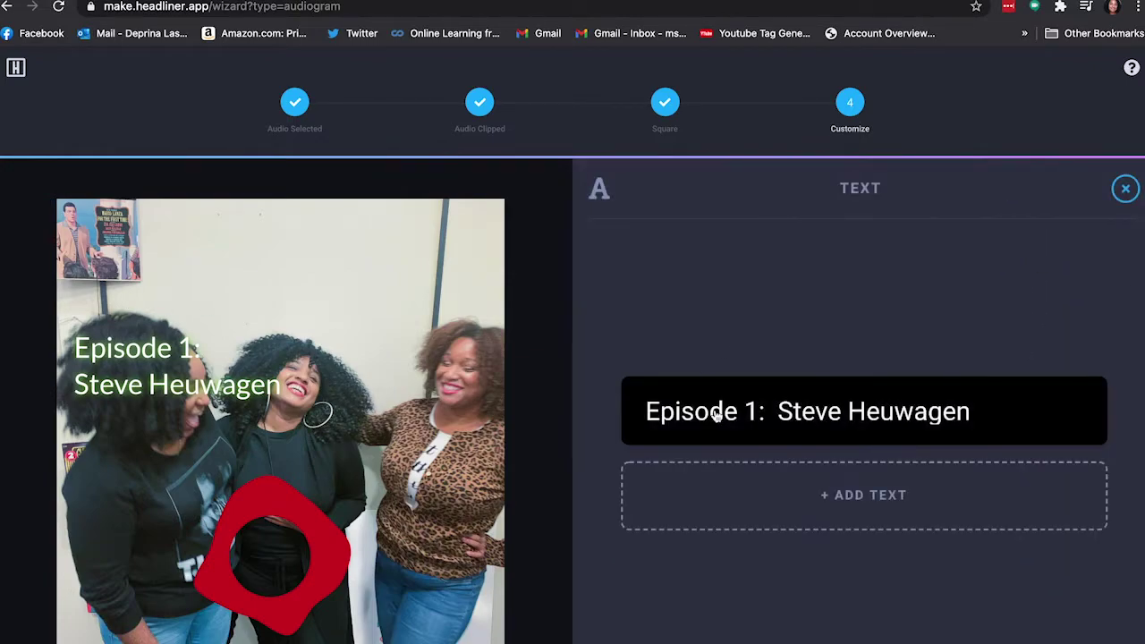
# Step: Replace the episode title text with "This is an example" and extend its text box upward over the wall area
pyautogui.click(779, 413)
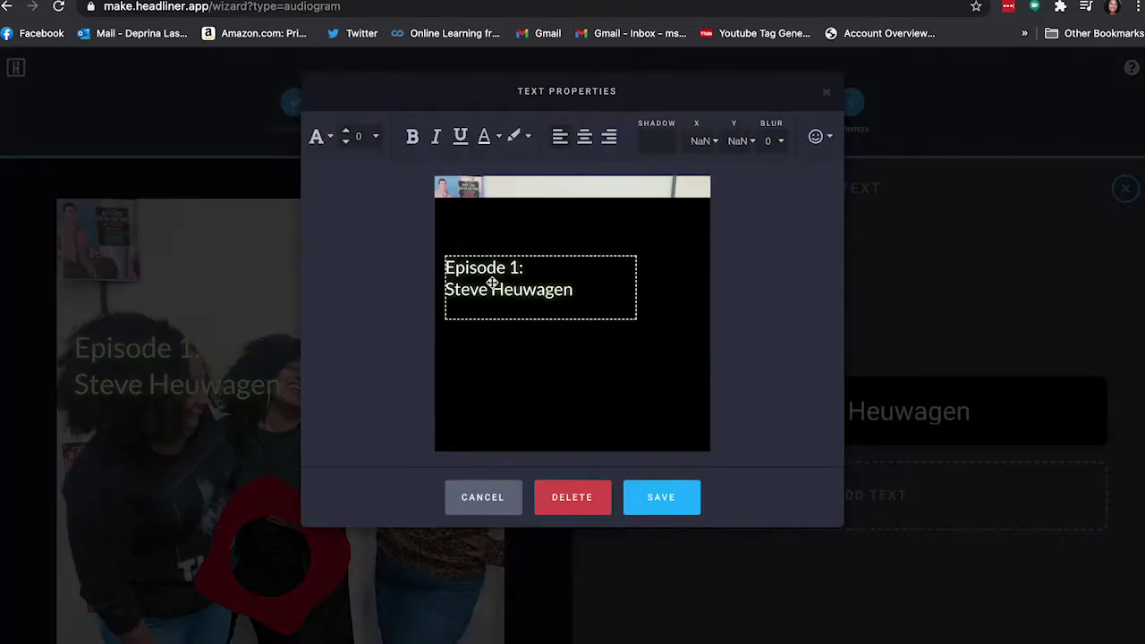
pyautogui.doubleClick(532, 289)
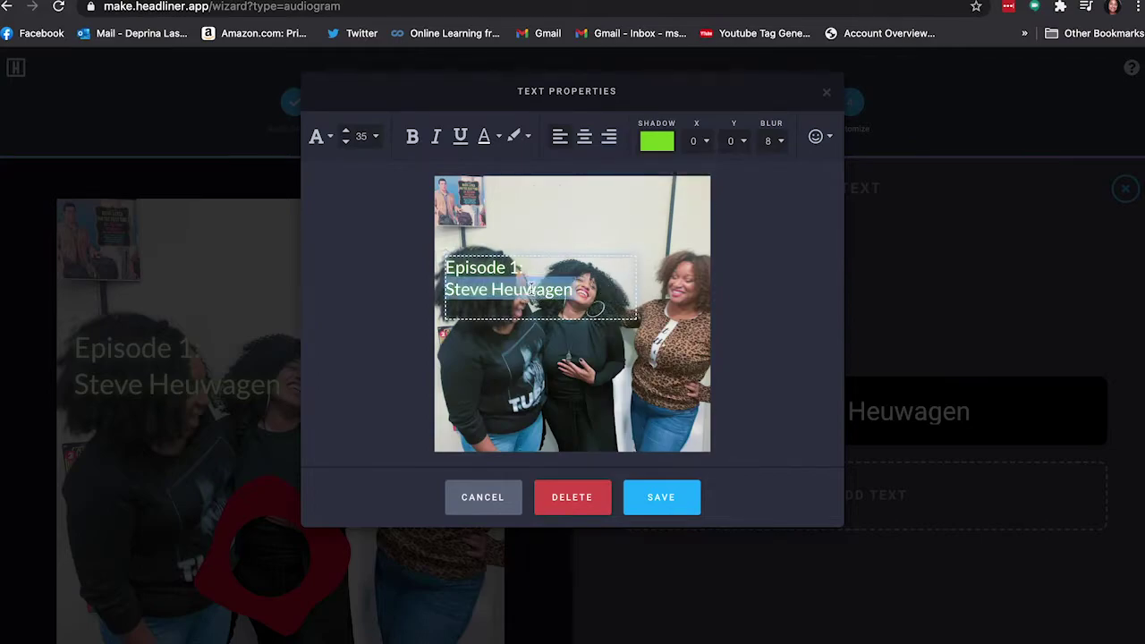
pyautogui.press('BackSpace')
pyautogui.moveTo(517, 271); pyautogui.dragTo(421, 272)
pyautogui.press('BackSpace')
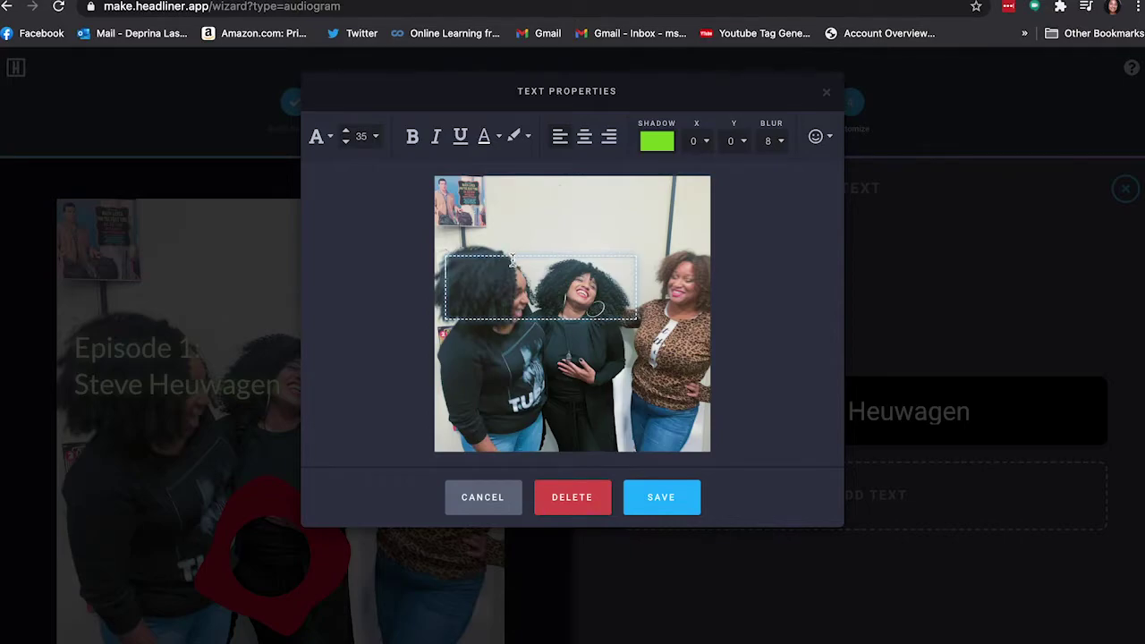
pyautogui.moveTo(571, 256); pyautogui.dragTo(557, 198)
pyautogui.doubleClick(545, 207)
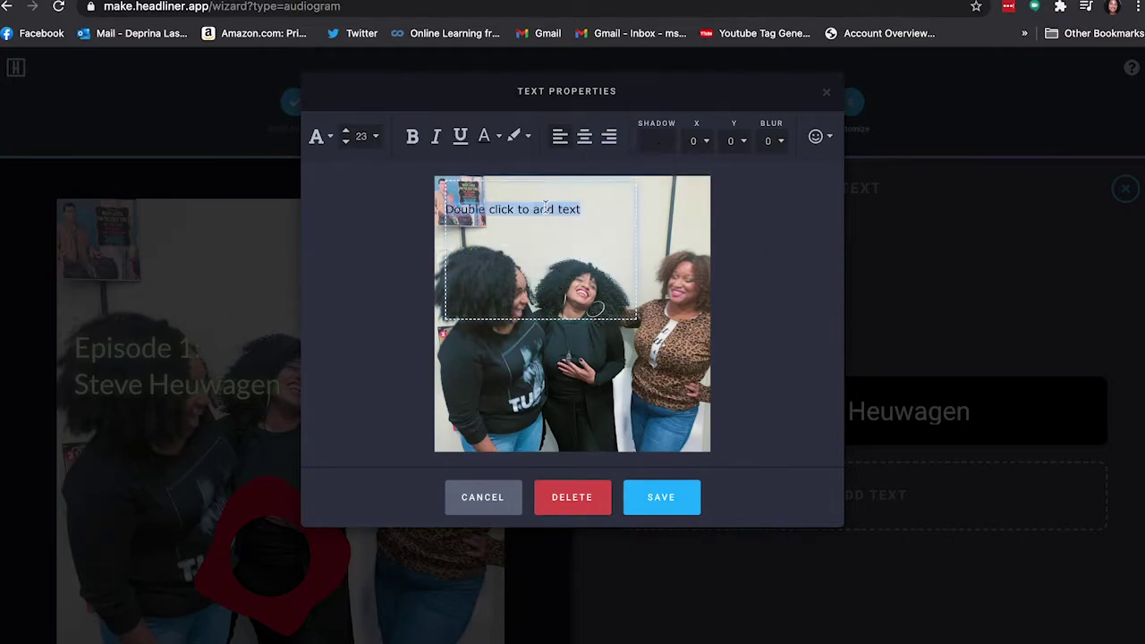
pyautogui.write('This is an example')
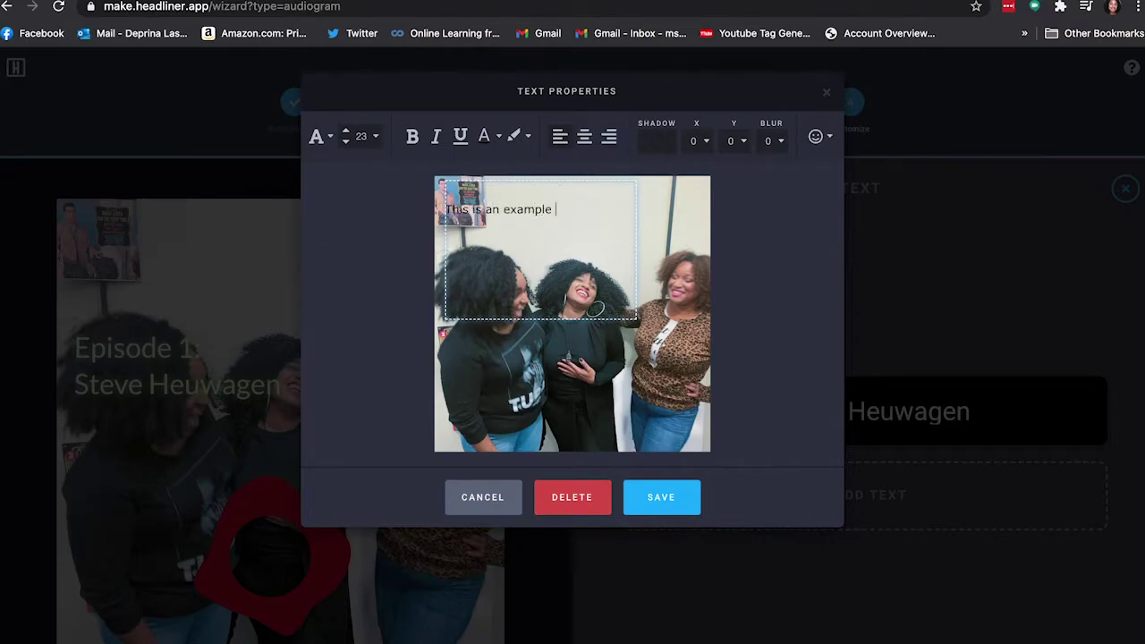
# Step: Format the "This is an example" text at size 30 in bold italics
pyautogui.tripleClick(518, 220)
pyautogui.click(374, 137)
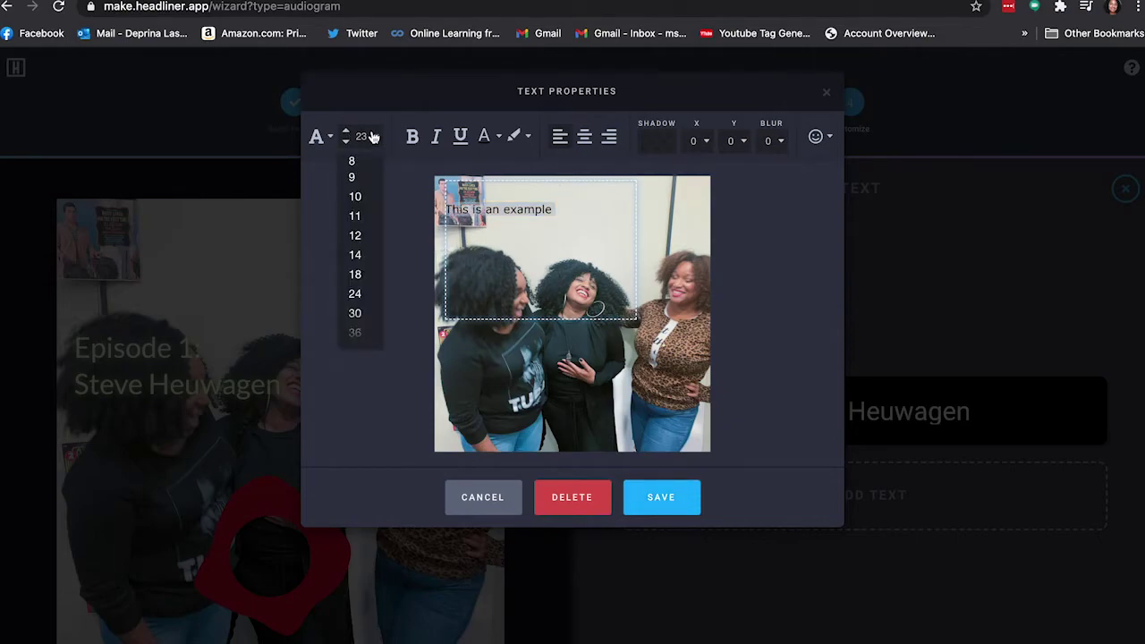
pyautogui.click(362, 311)
pyautogui.click(413, 137)
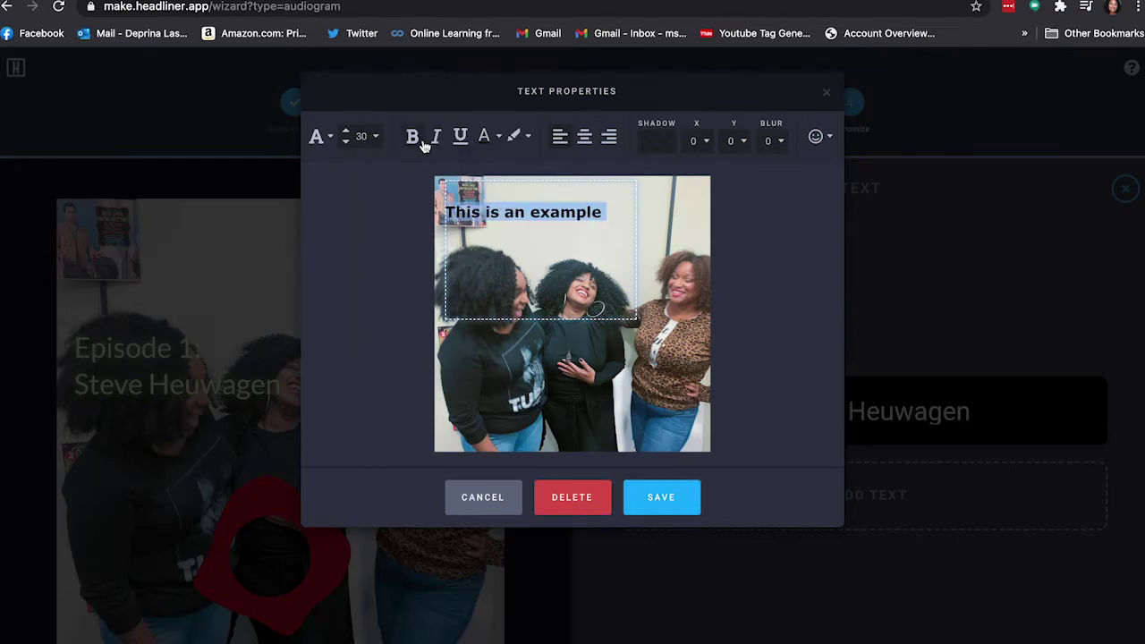
pyautogui.click(436, 137)
# Step: Give the "This is an example" text a purple shadow (RGB 189, 16, 224) and save the text properties
pyautogui.click(659, 148)
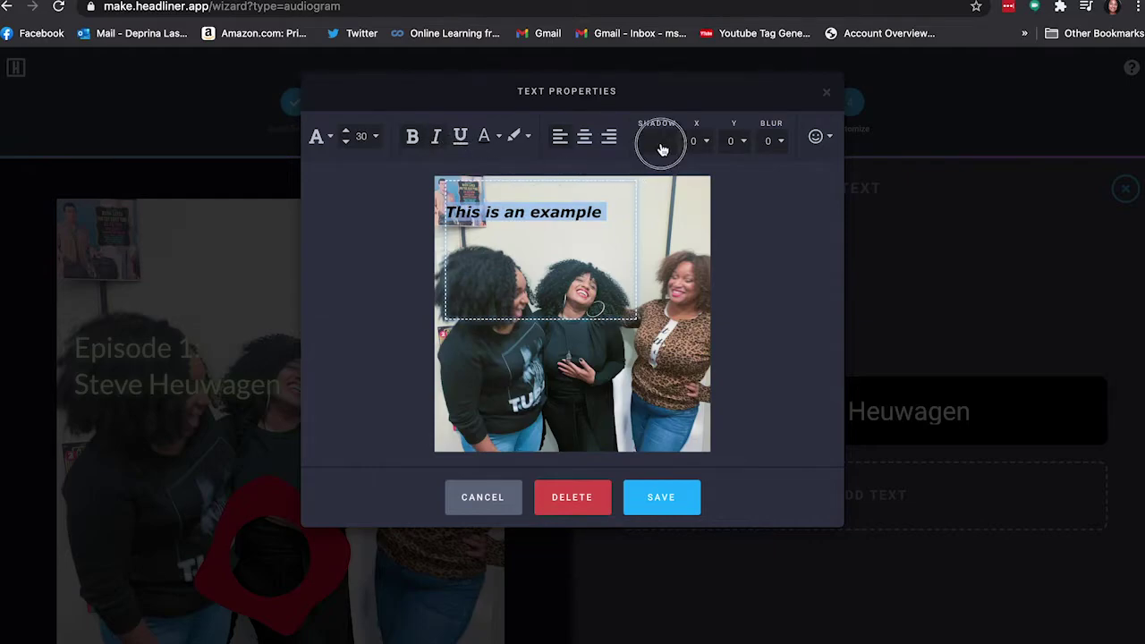
pyautogui.click(784, 219)
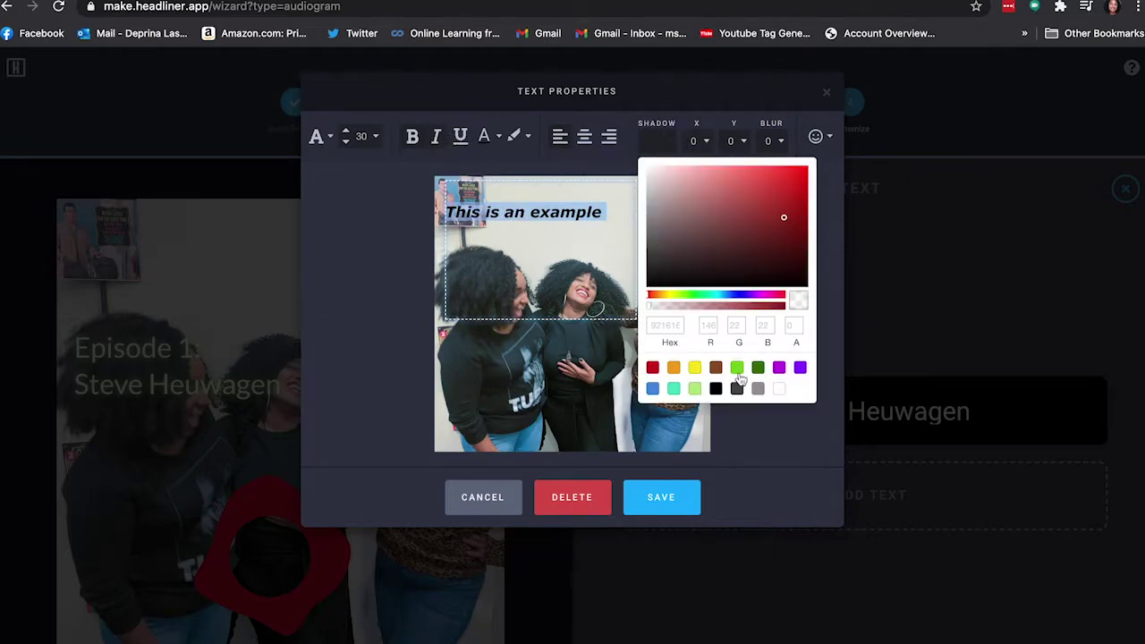
pyautogui.click(779, 368)
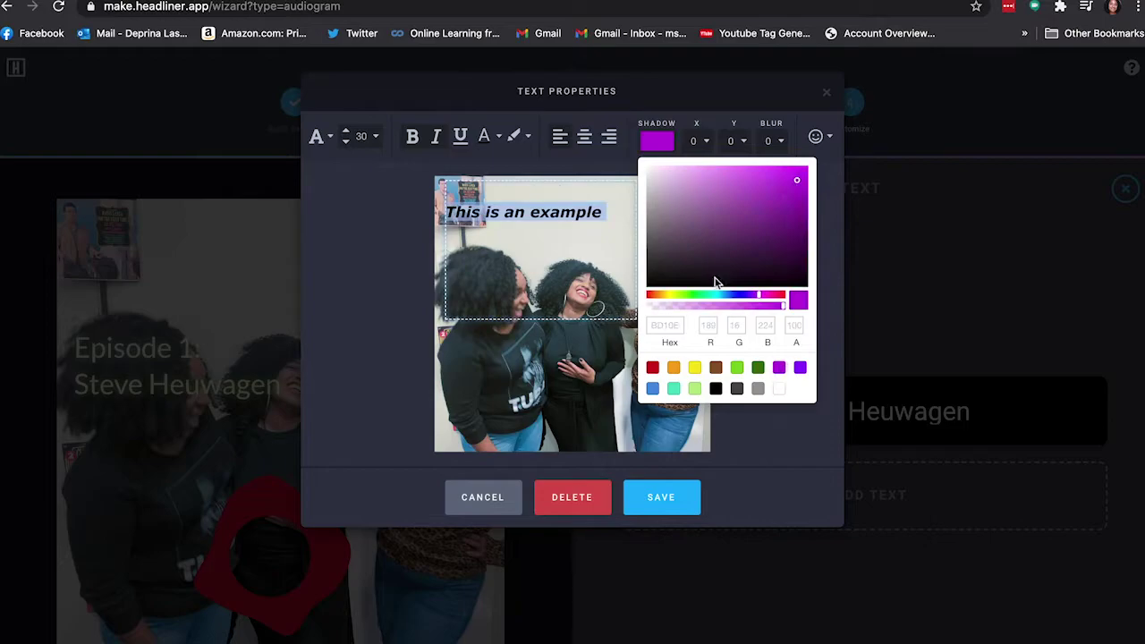
pyautogui.click(581, 297)
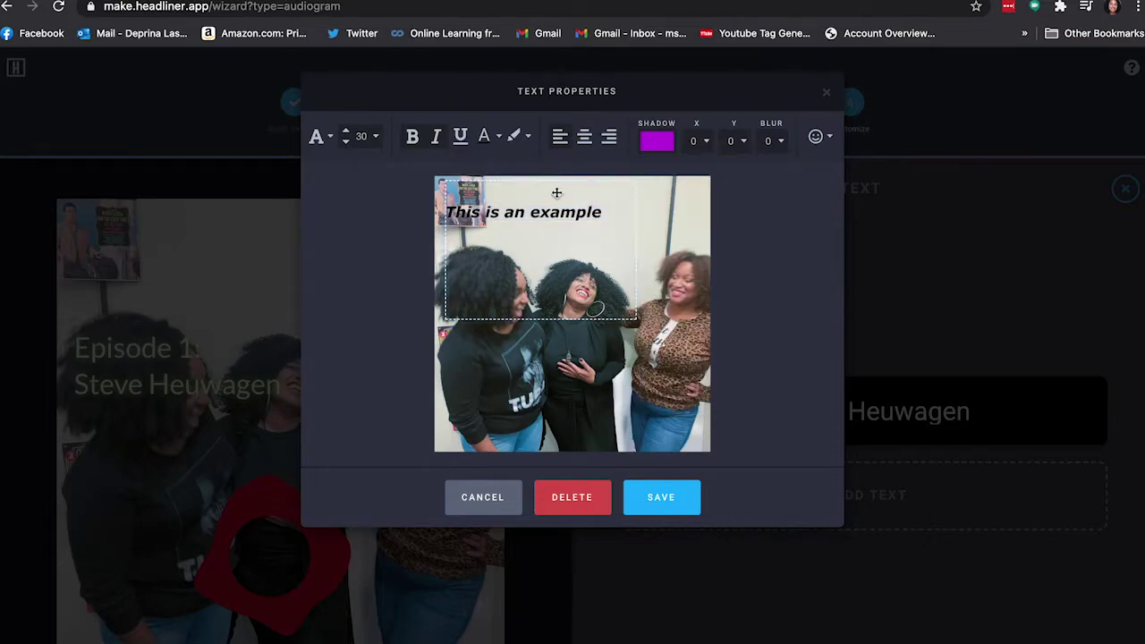
pyautogui.click(661, 497)
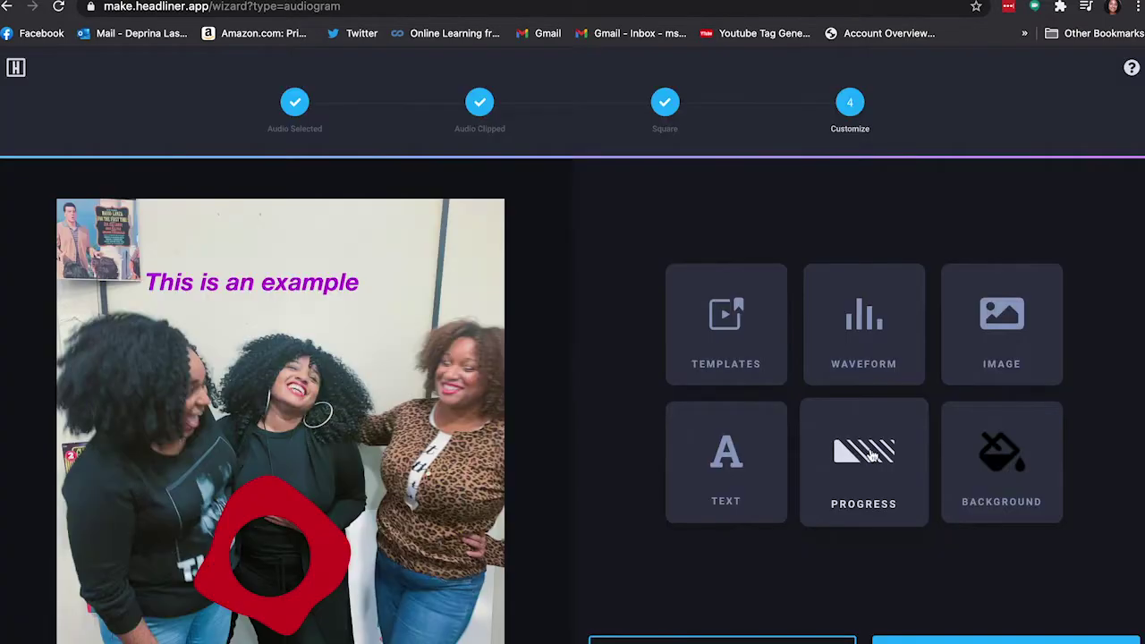
# Step: Add a progress bar with a round handle along the image's lower edge and colour its played portion red (RGB 208, 2, 27)
pyautogui.click(866, 455)
pyautogui.click(866, 559)
pyautogui.click(943, 534)
pyautogui.click(805, 447)
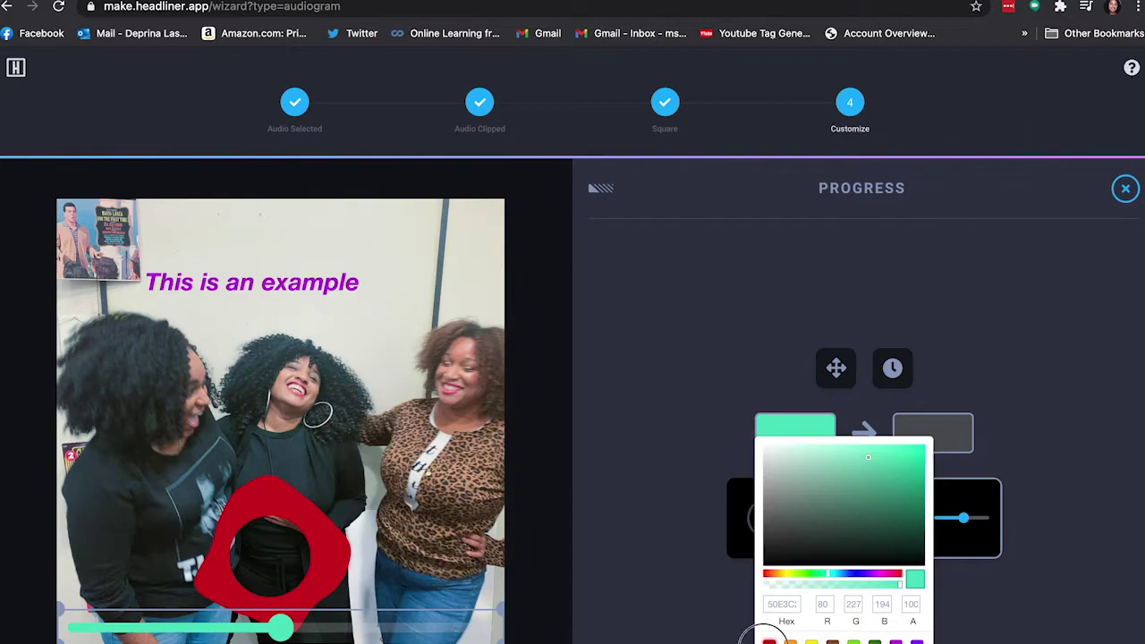
pyautogui.click(770, 641)
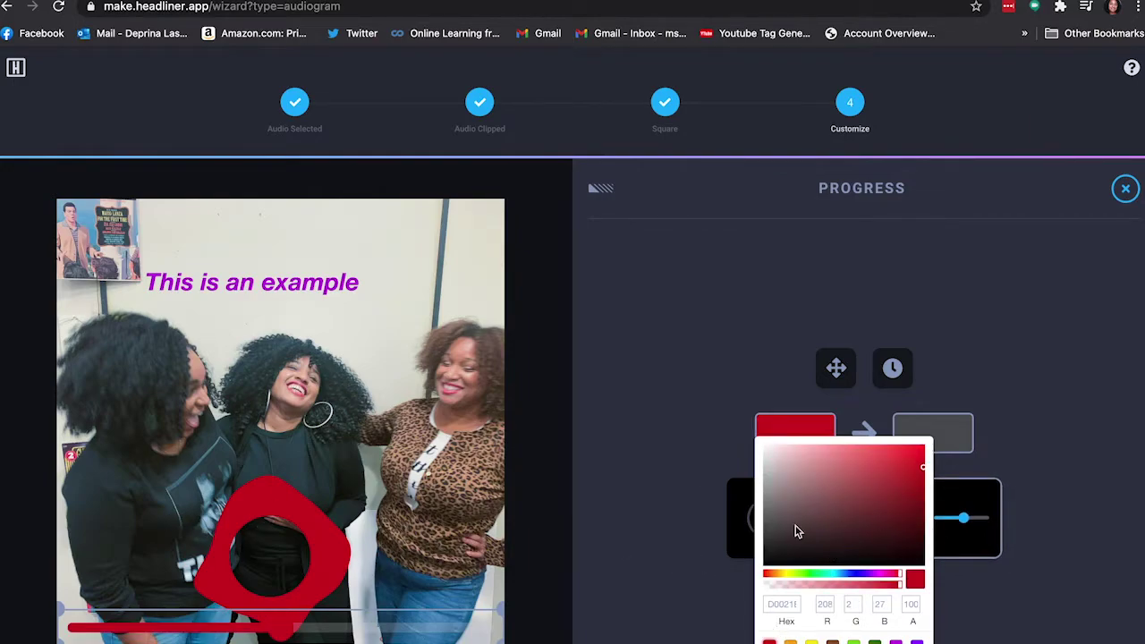
pyautogui.click(1126, 189)
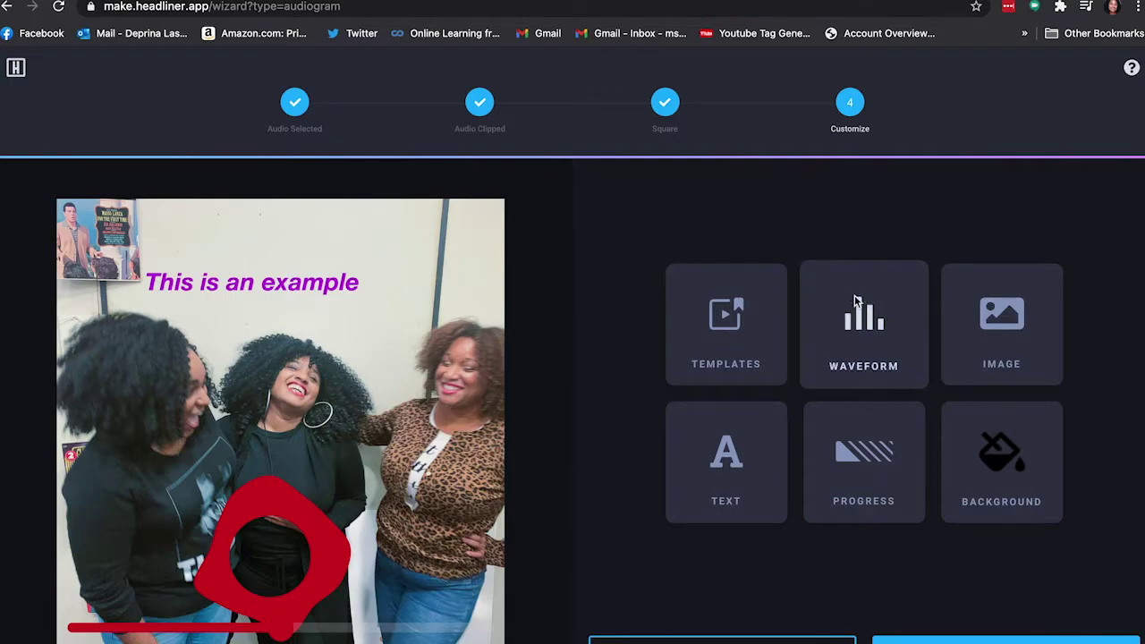
# Step: Move the ring waveform up to the centre of the image and shift the background photo slightly to the right
pyautogui.click(875, 368)
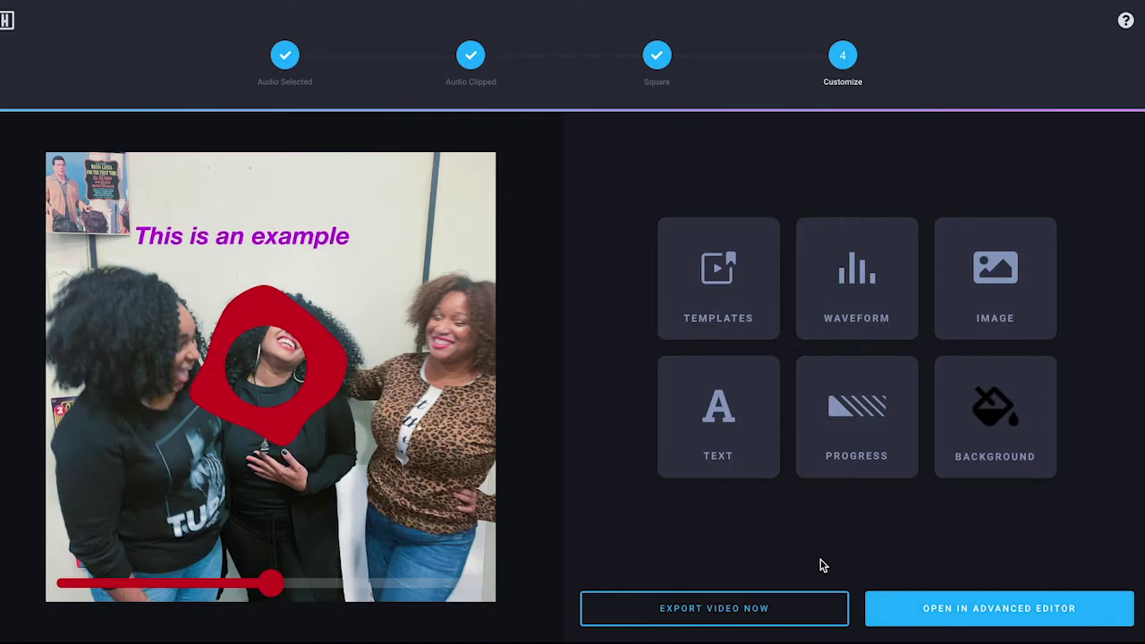
pyautogui.click(985, 300)
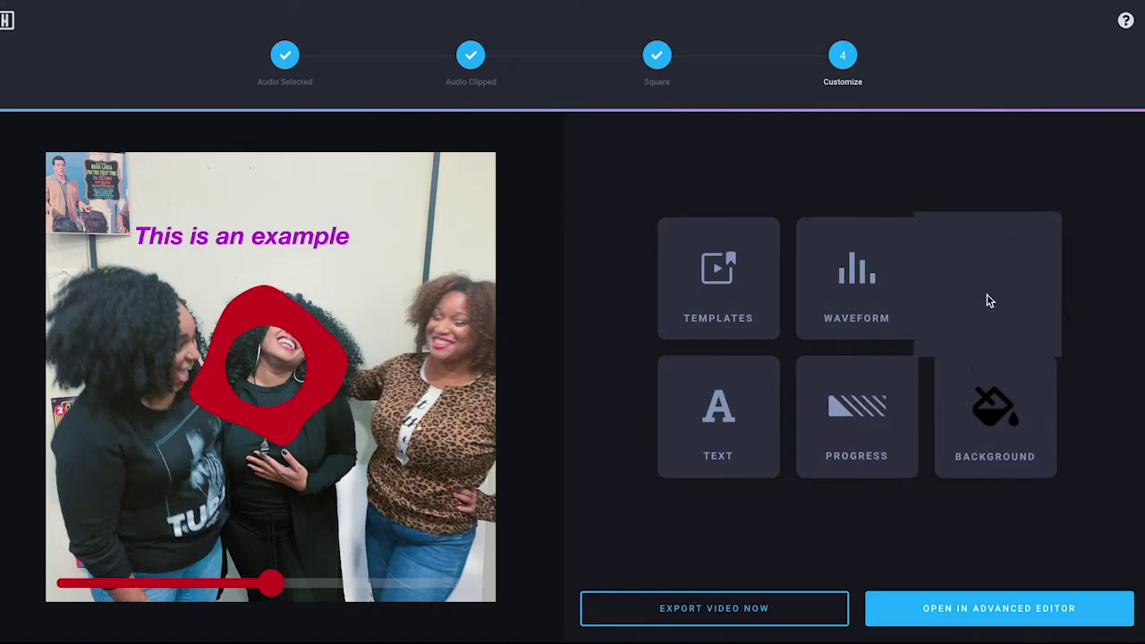
pyautogui.moveTo(396, 325); pyautogui.dragTo(427, 361)
pyautogui.click(1120, 141)
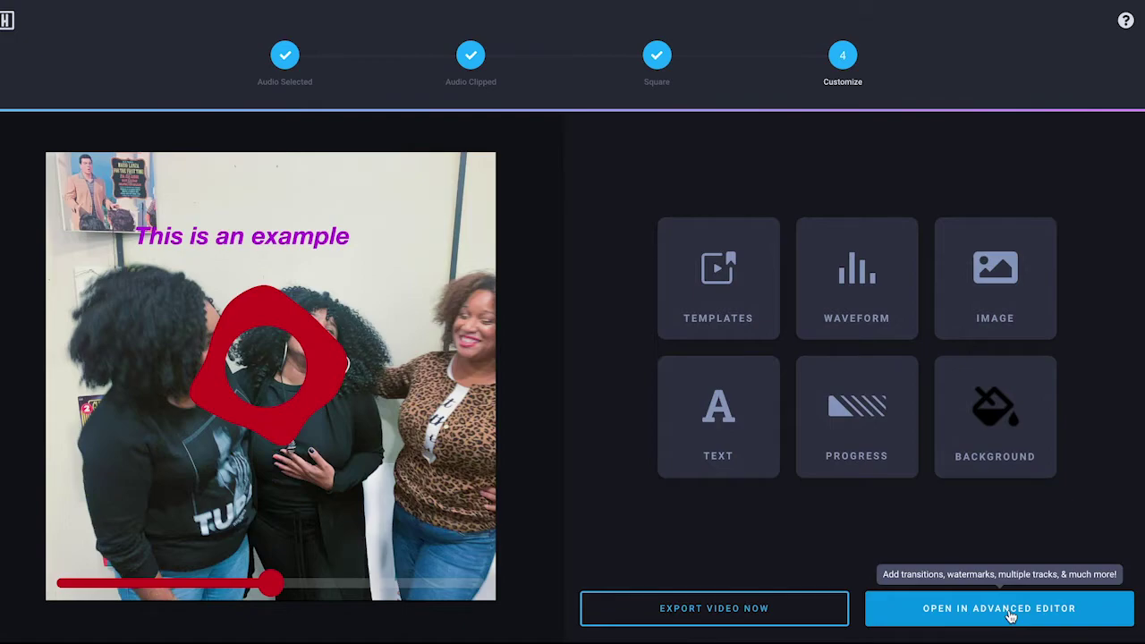
# Step: Export the audiogram from the advanced editor at 24 fps, High quality and Square HD size, and open the finished video's download page
pyautogui.click(1011, 617)
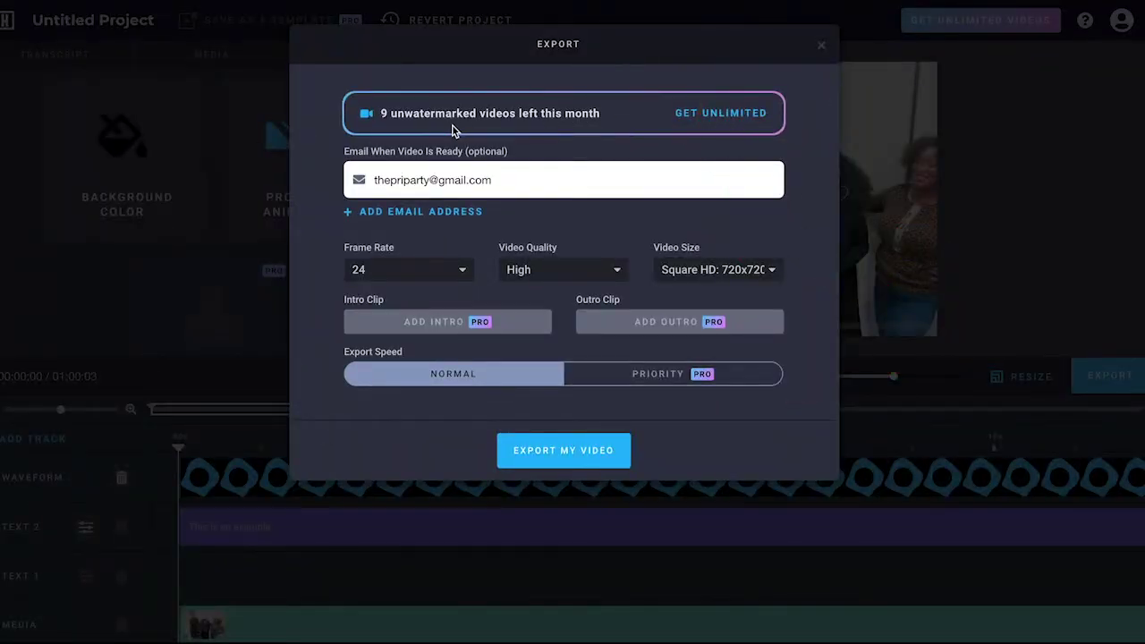
pyautogui.click(566, 452)
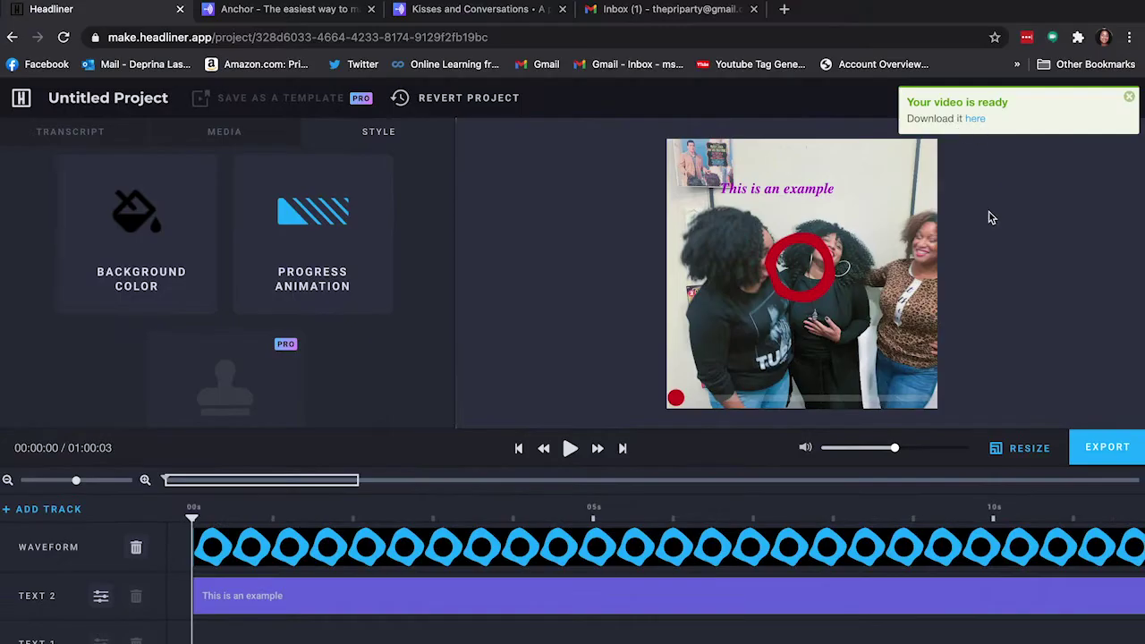
pyautogui.click(975, 118)
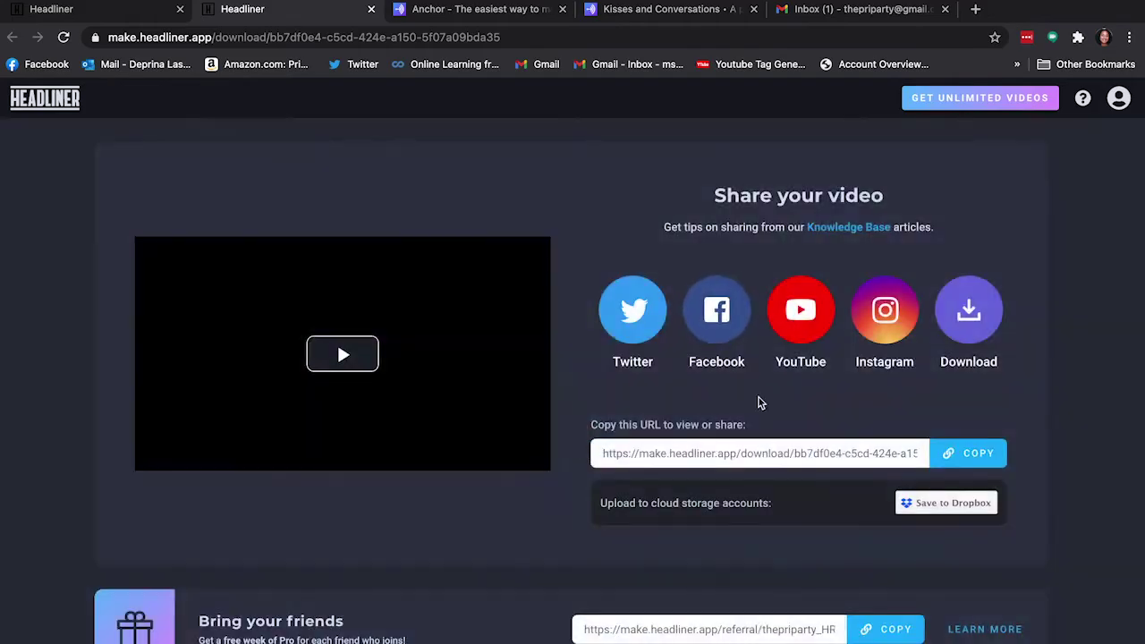